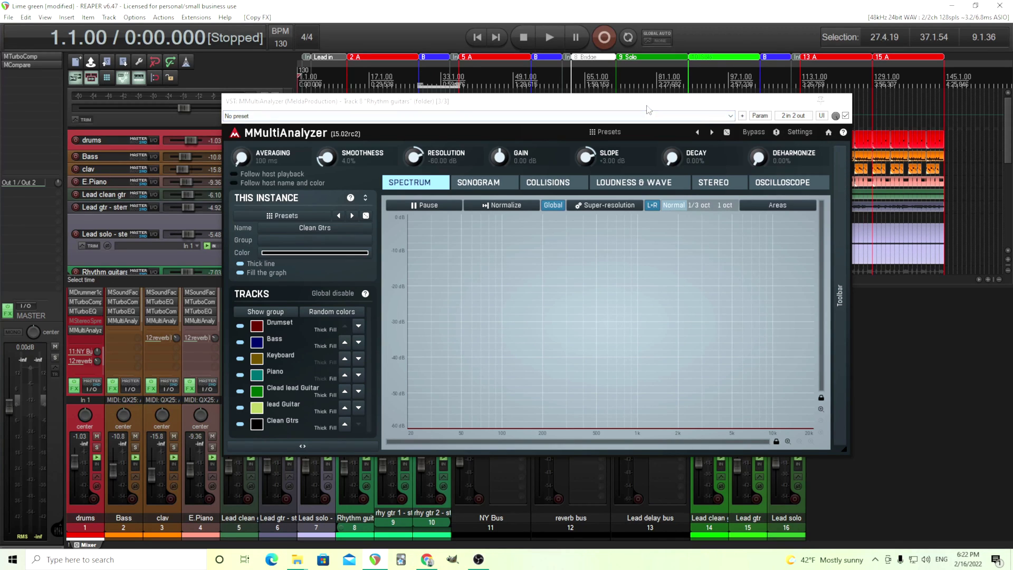
Nudge the MMultiAnalyzer window slightly to the right
left_click_drag(648, 109, 656, 110)
left_click(852, 102)
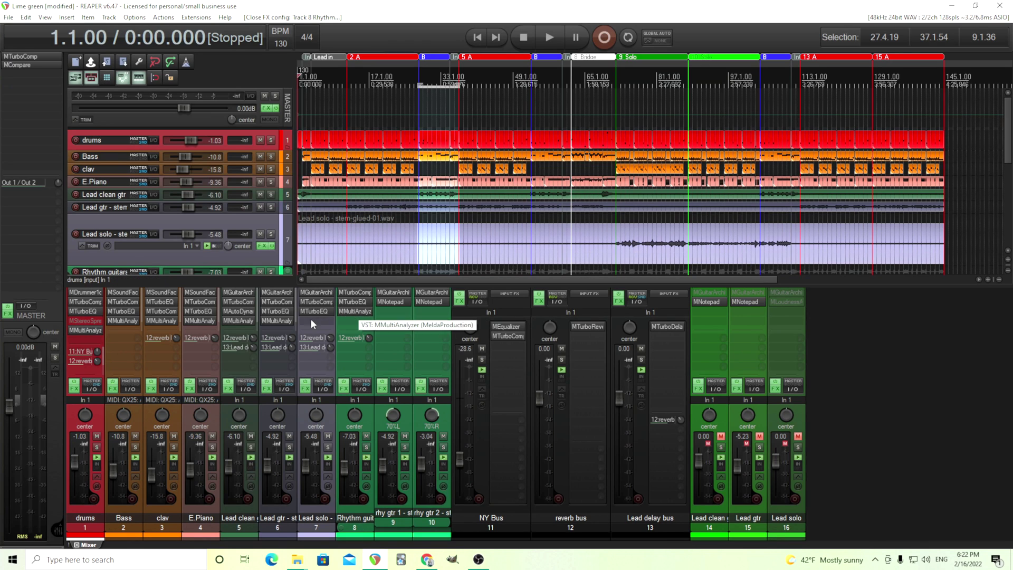
Open the Rhythm guitars track's MMultiAnalyzer and keep its instance name Clean Gtrs
left_click(356, 313)
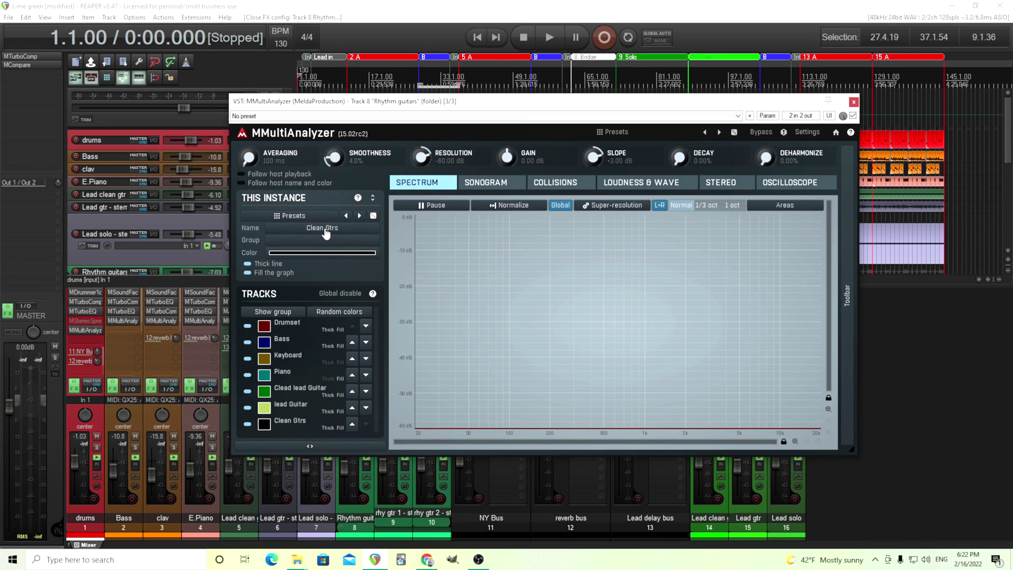
left_click(325, 231)
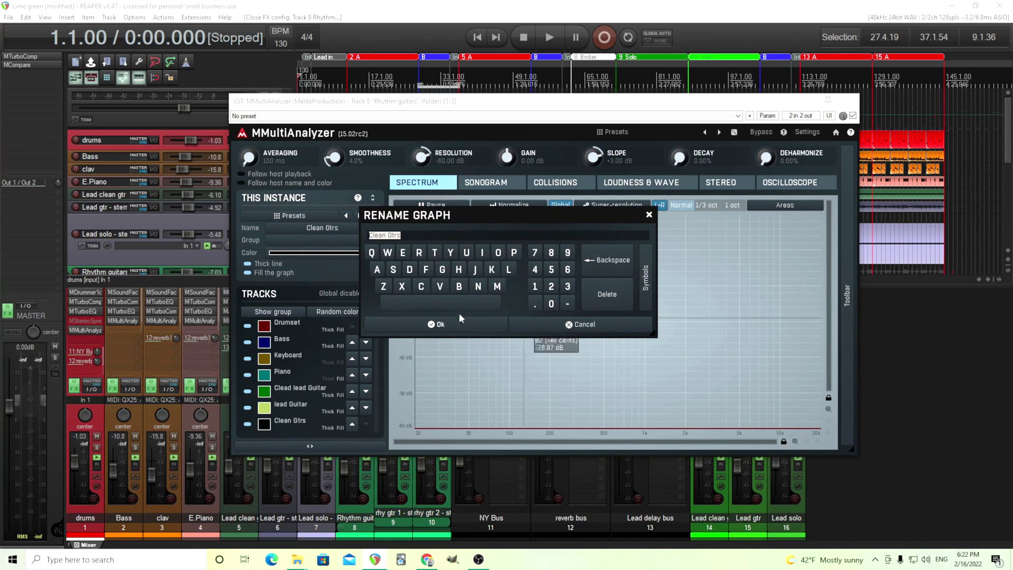
left_click(580, 323)
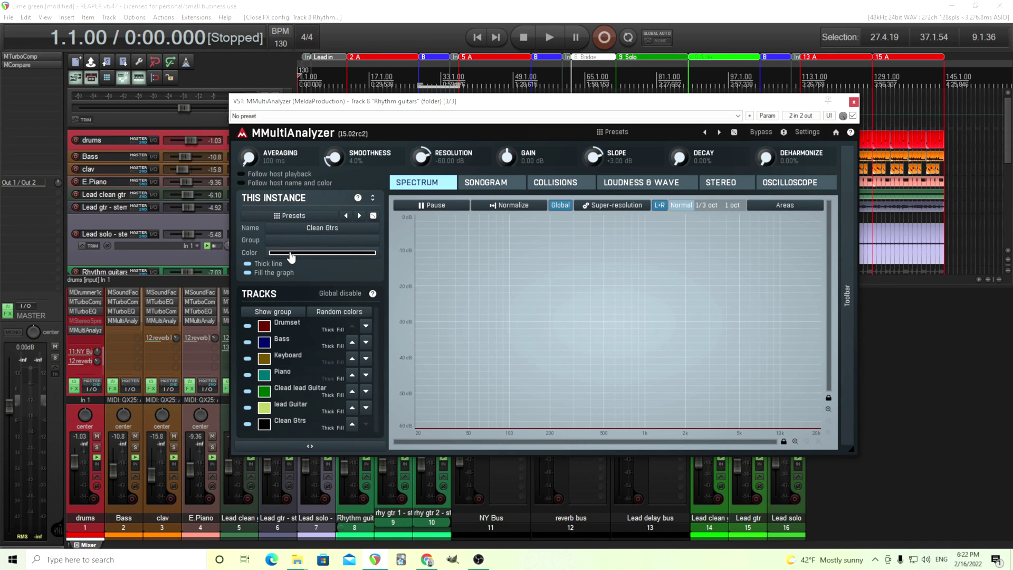
Show the This Instance presets list, close it, then reopen it
left_click(290, 218)
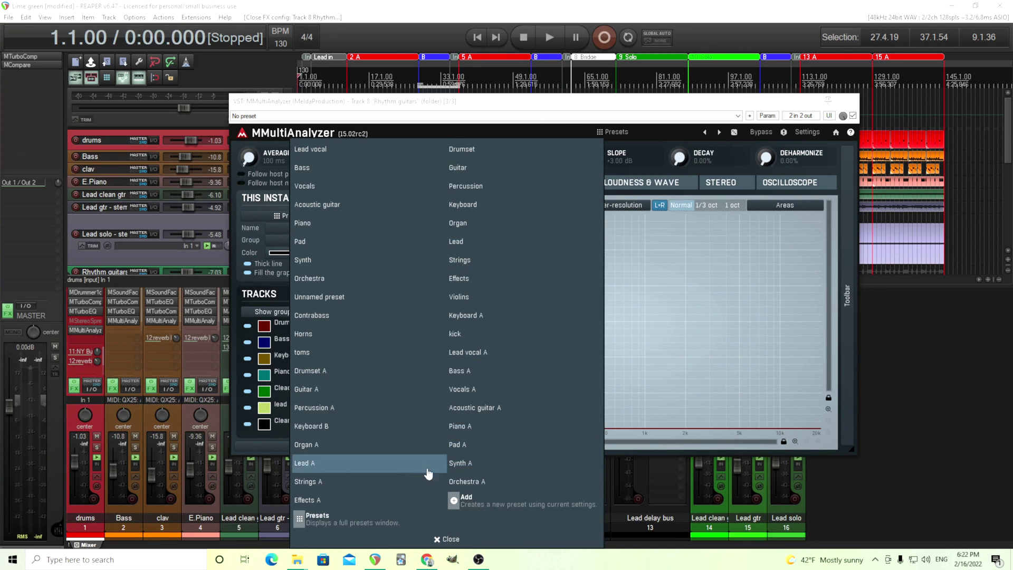
left_click(598, 107)
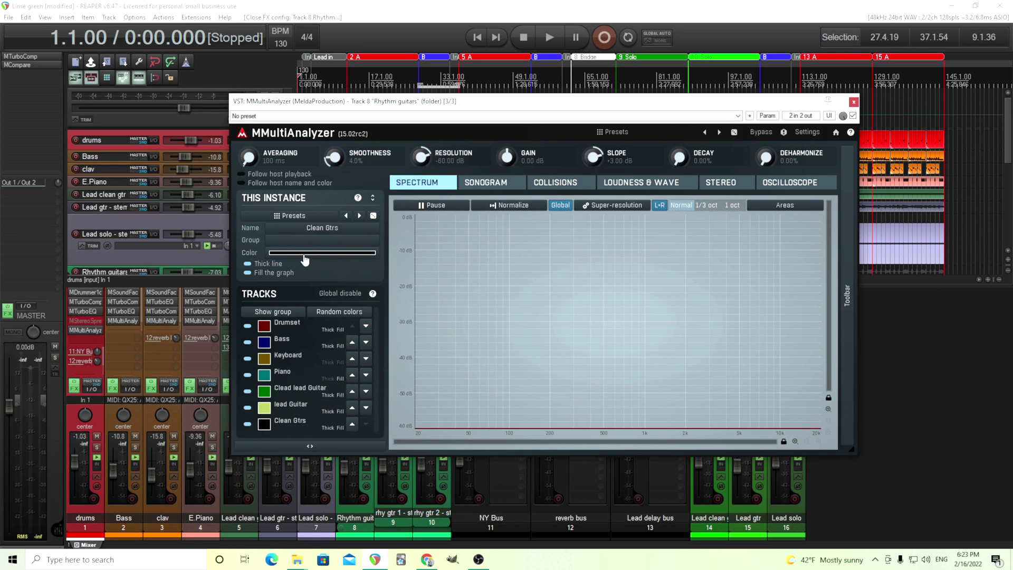
left_click(294, 215)
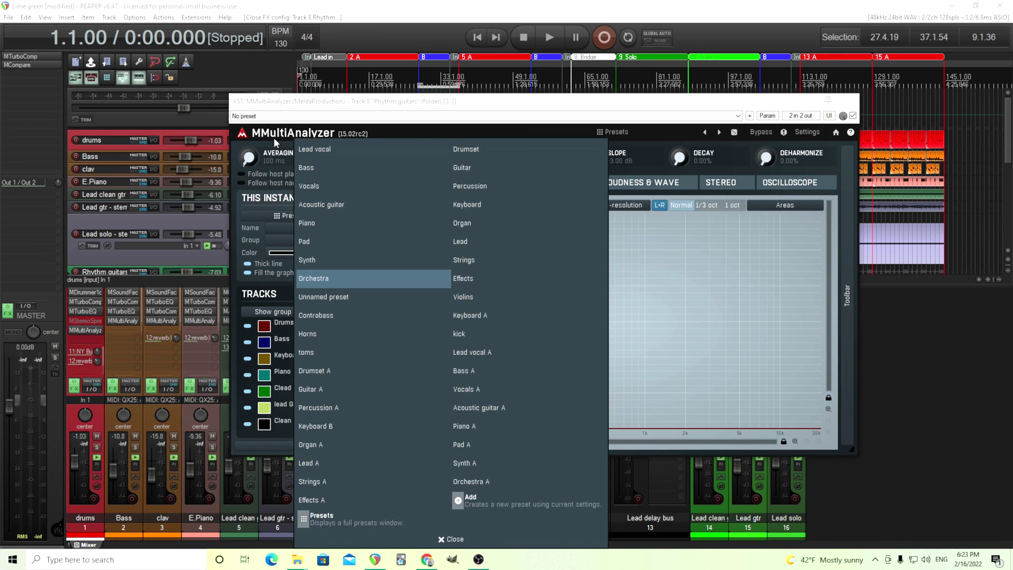
Dismiss the instance presets popup from the plugin window's title bar
left_click(281, 108)
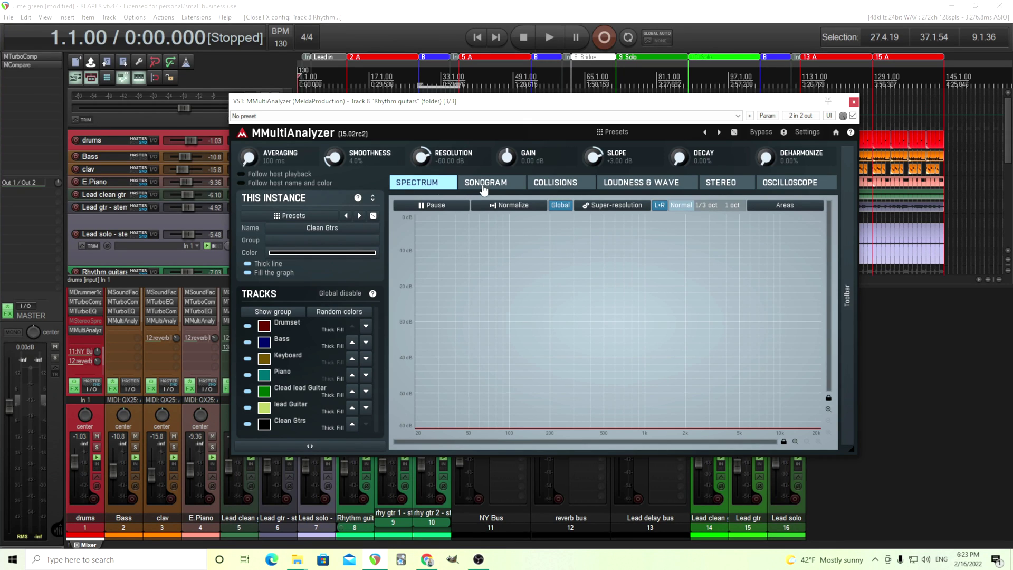
Show the COLLISIONS view, then play and stop the song to check track overlaps
left_click(553, 184)
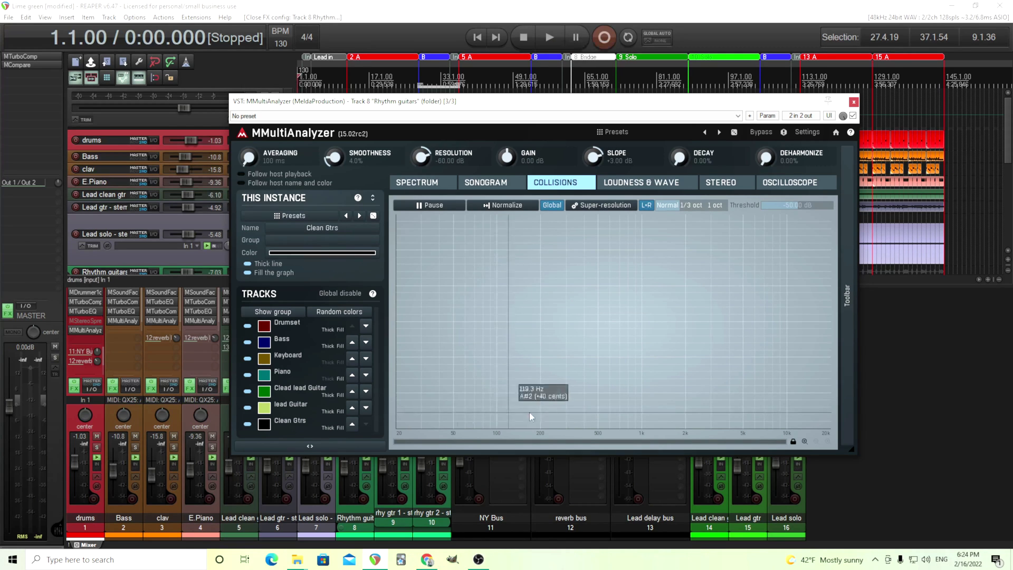
left_click(555, 35)
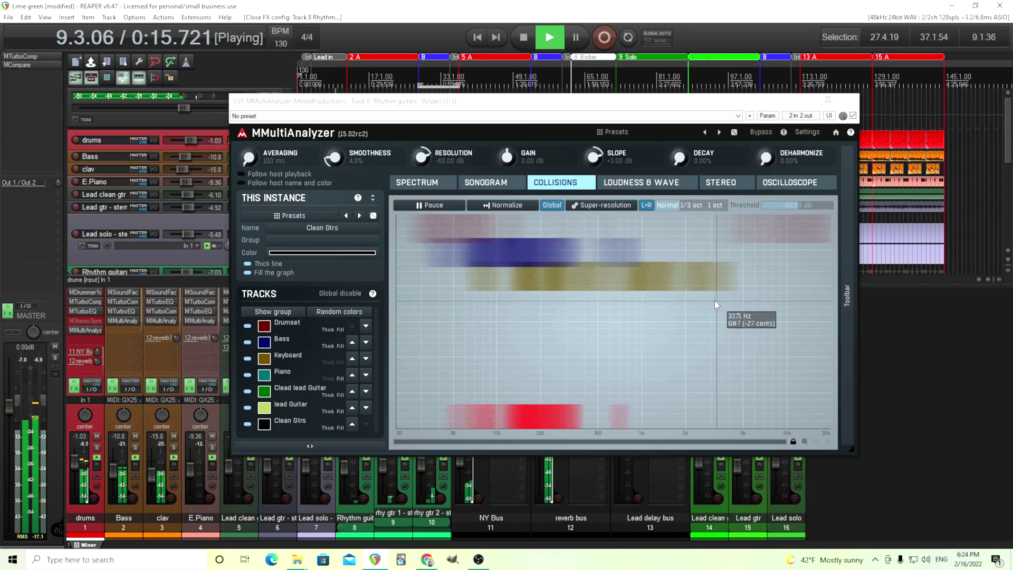
left_click(525, 37)
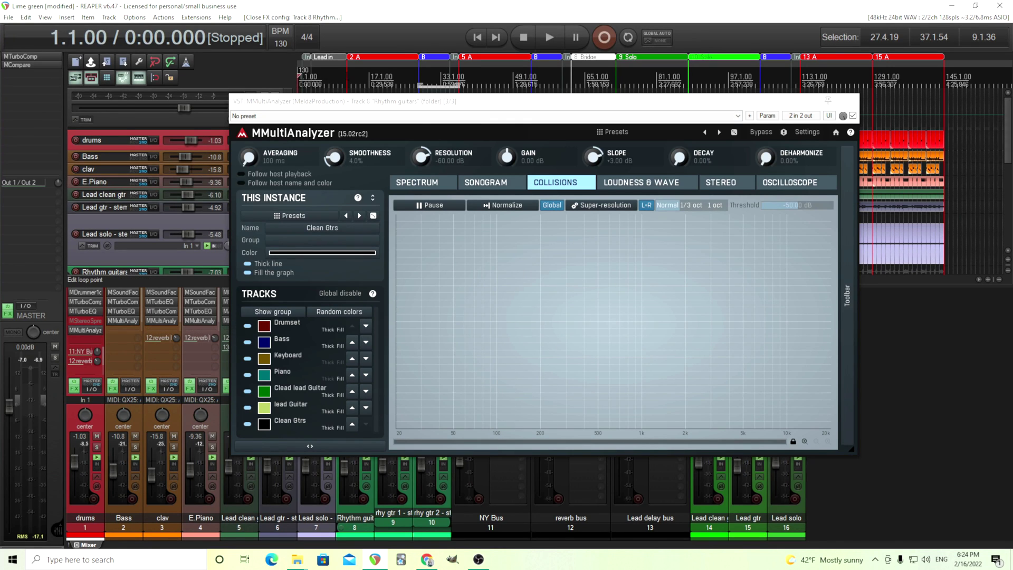
Play from 11.4.42, stop, then restart playback so collision bands appear
left_click(346, 79)
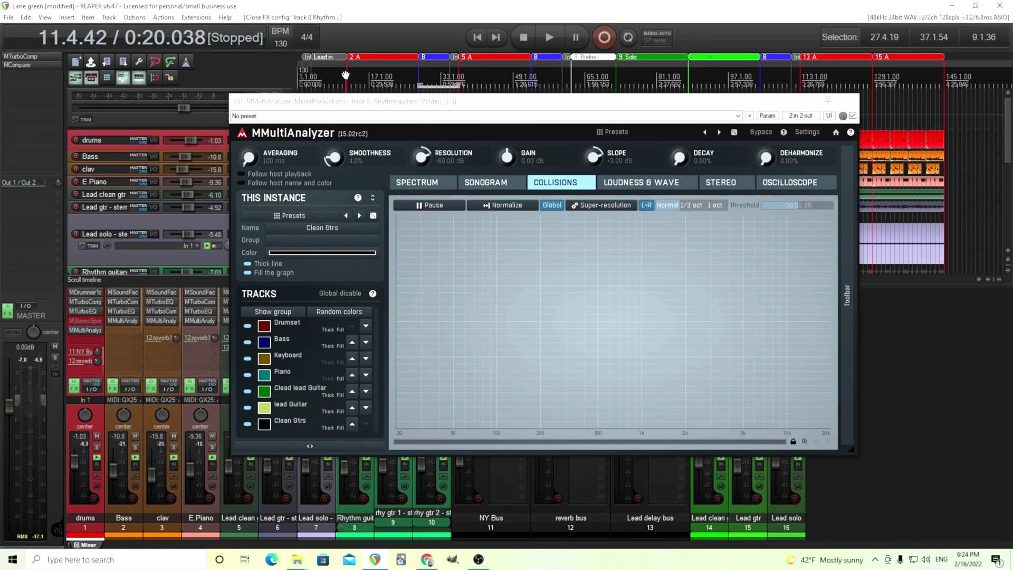
left_click(550, 36)
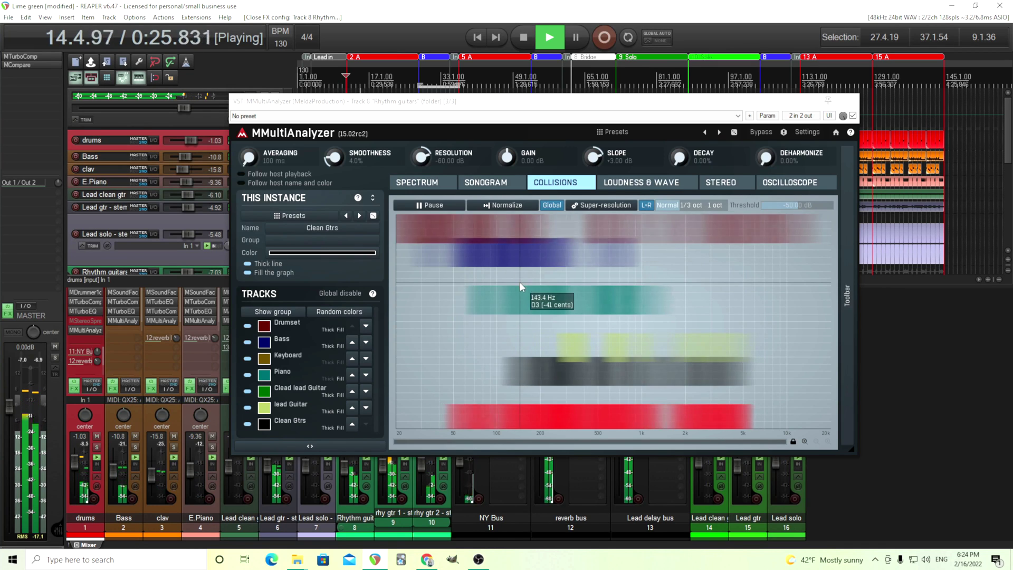
left_click(524, 39)
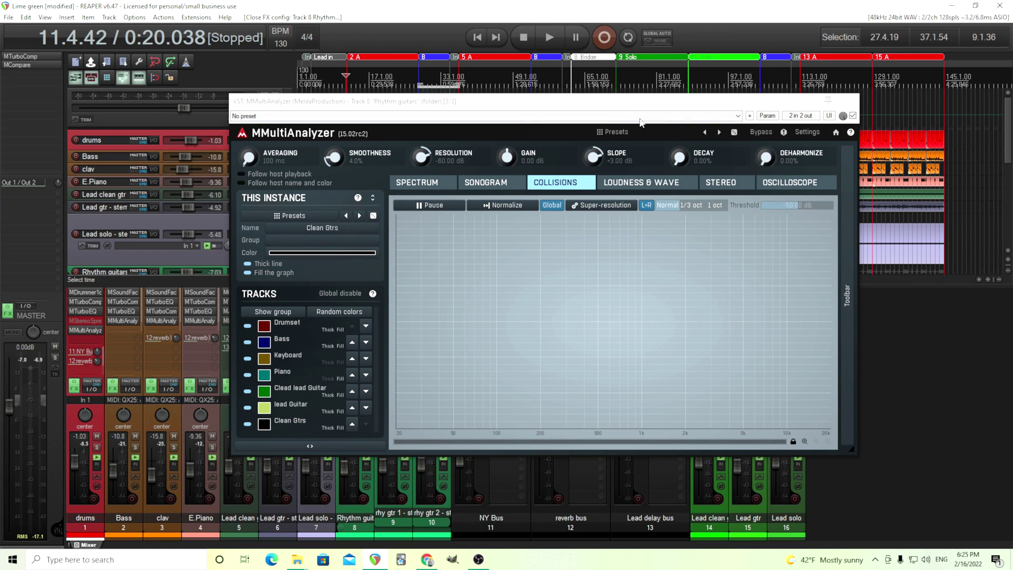
left_click(549, 37)
Raise the Collisions Threshold from -100 dB to about -48 dB, stopping playback along the way
left_click_drag(812, 204, 812, 258)
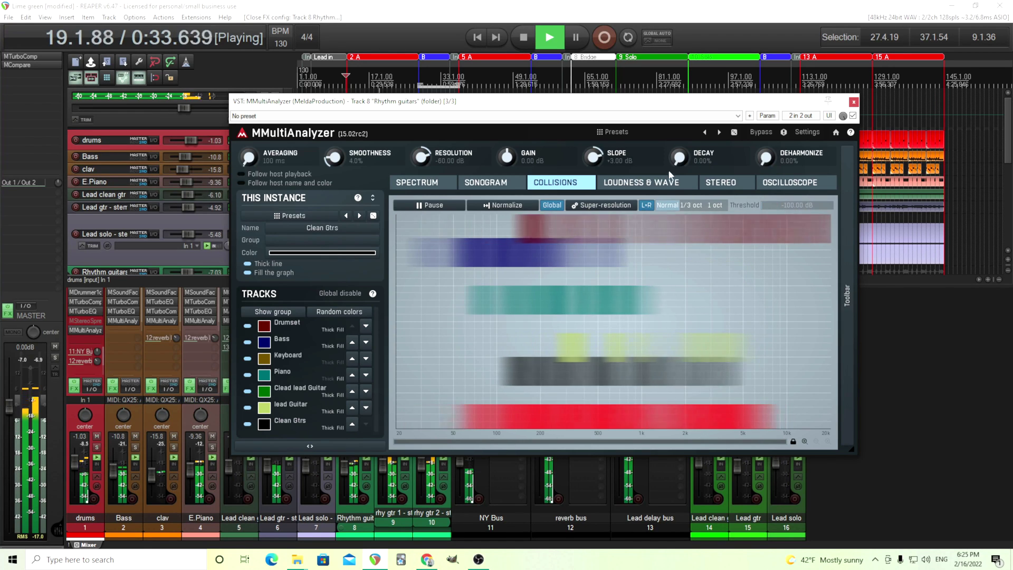
left_click(522, 40)
left_click_drag(799, 206, 786, 252)
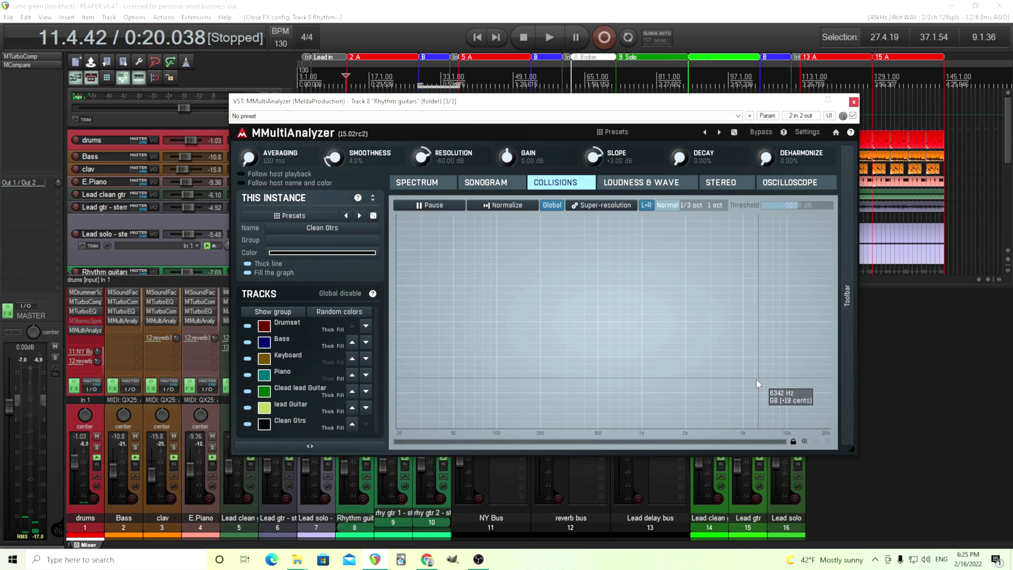
left_click_drag(802, 212, 802, 209)
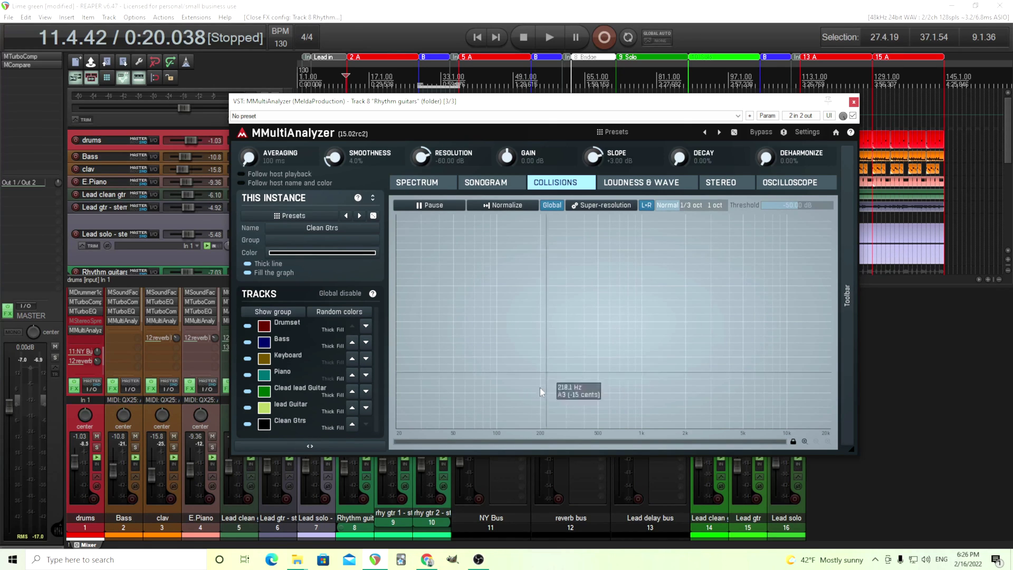
left_click(550, 39)
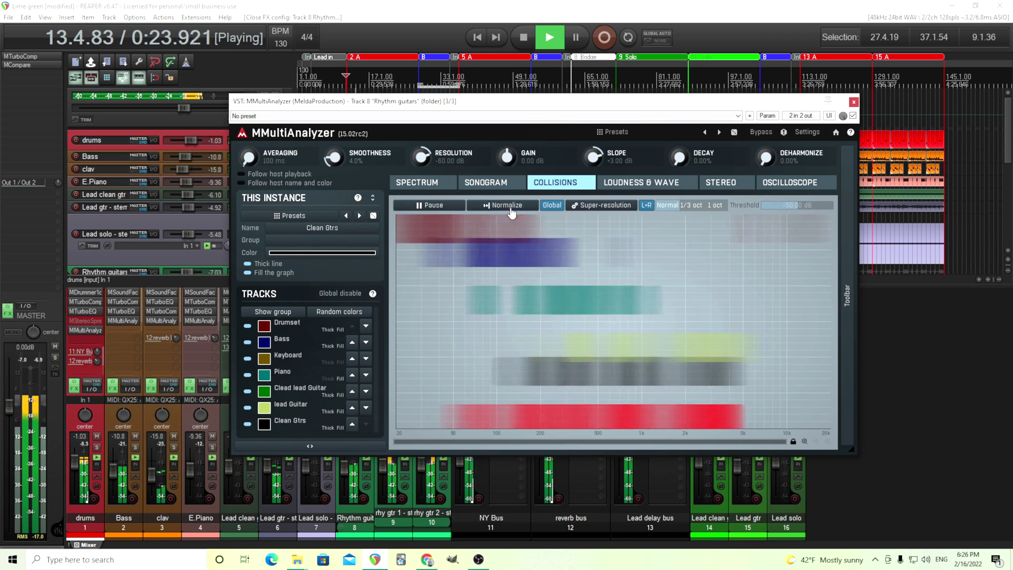
left_click(524, 38)
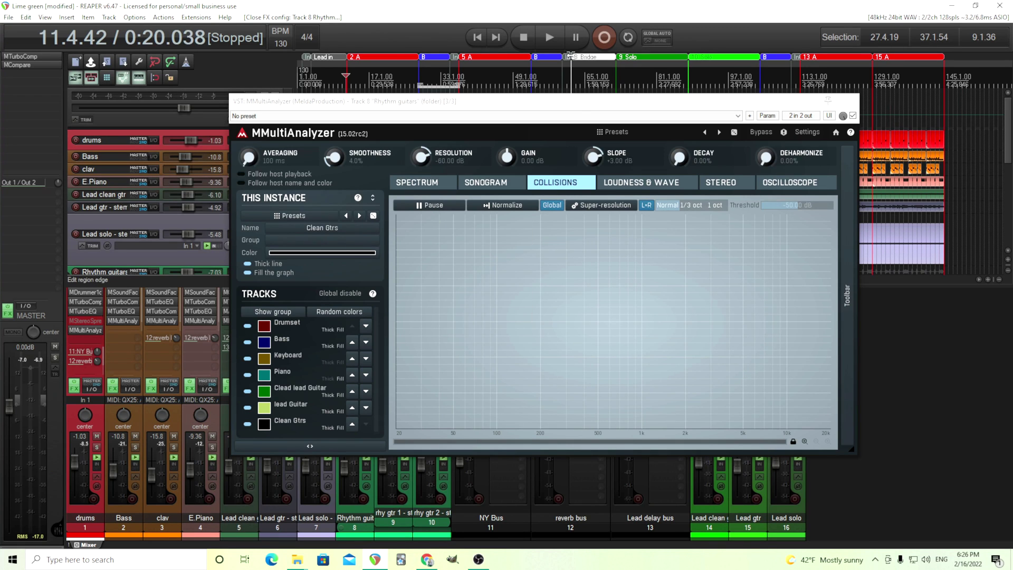
Play, freeze and unfreeze the Collisions graph, then restart playback with averaging at 660 ms
key("space")
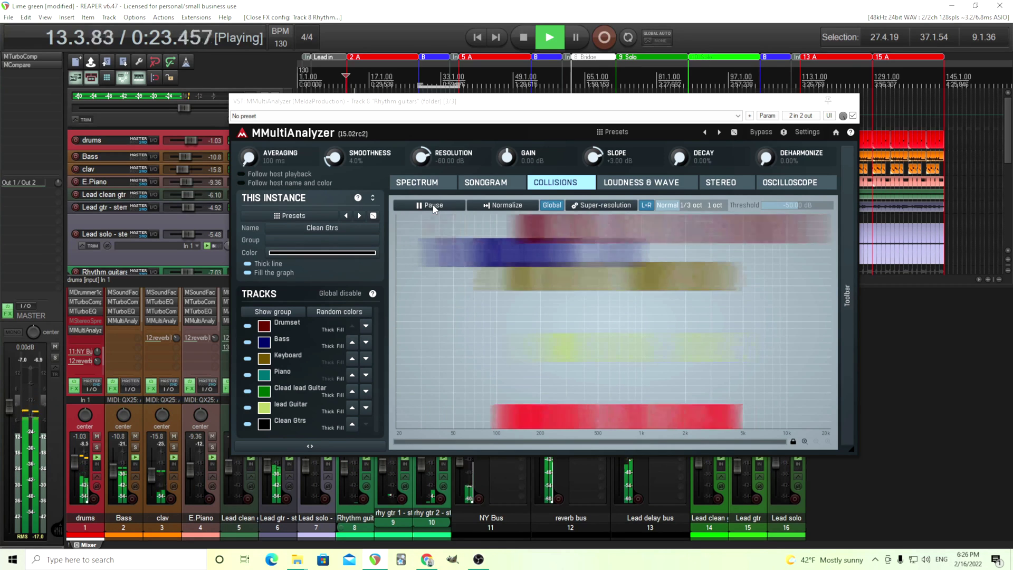
left_click(433, 206)
key("space")
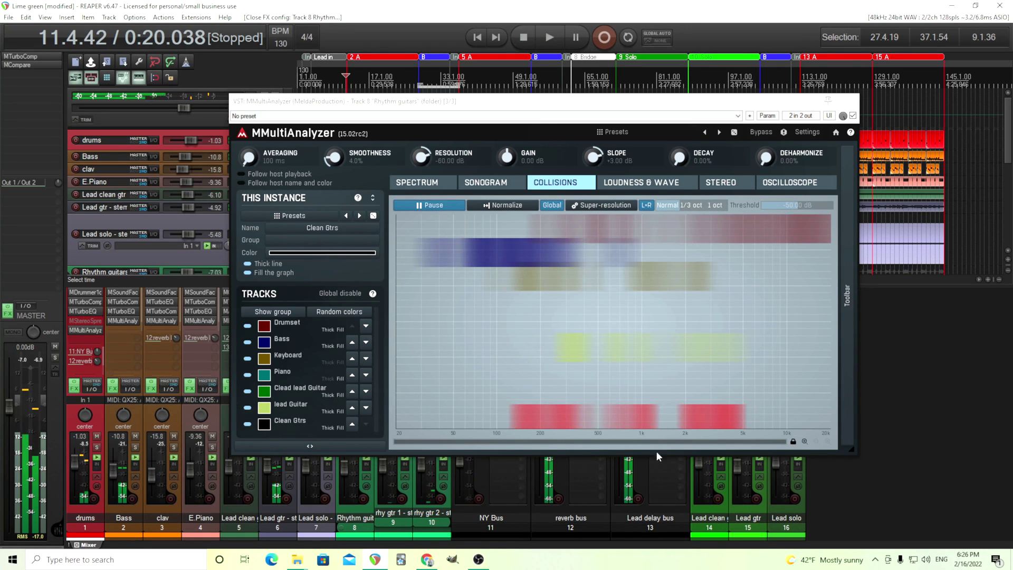
left_click(426, 204)
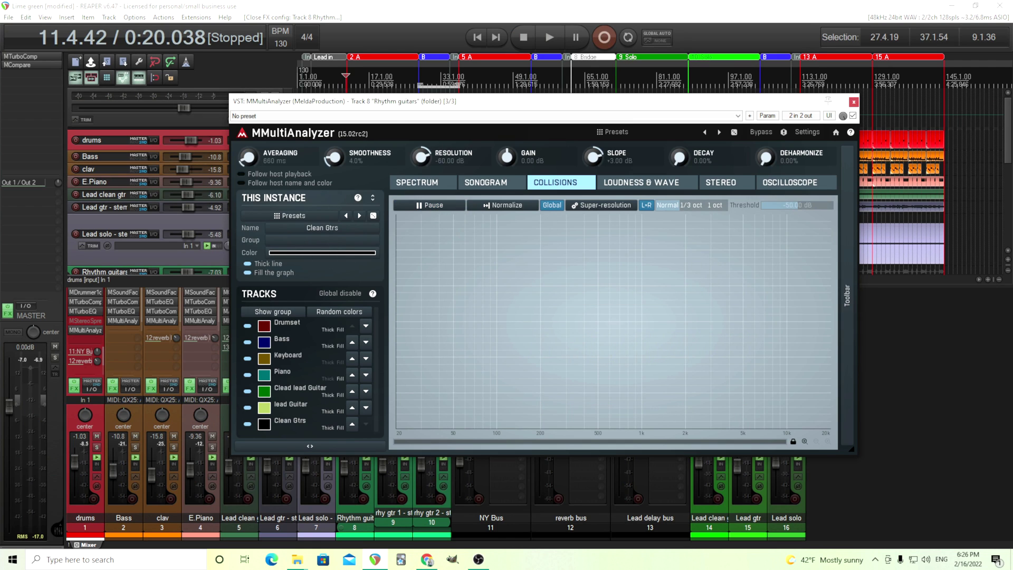
left_click(550, 38)
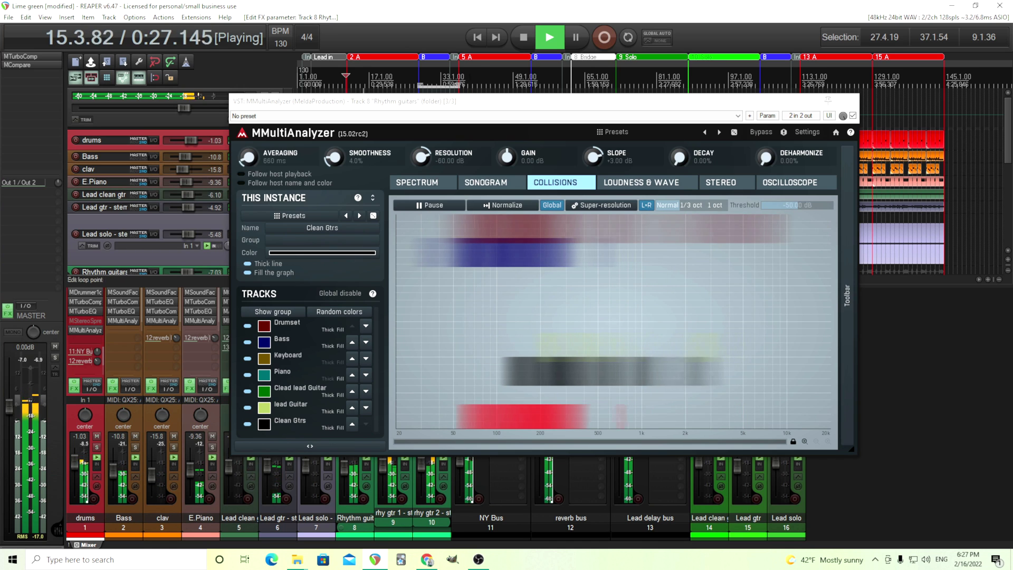
Stop playback and reset Averaging to 100 ms
left_click(523, 38)
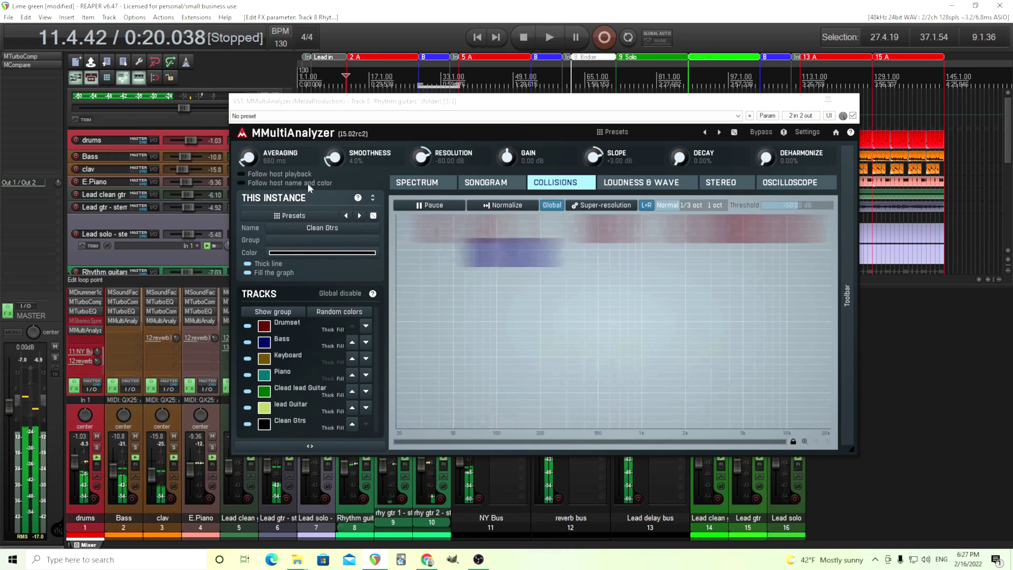
double_click(252, 164)
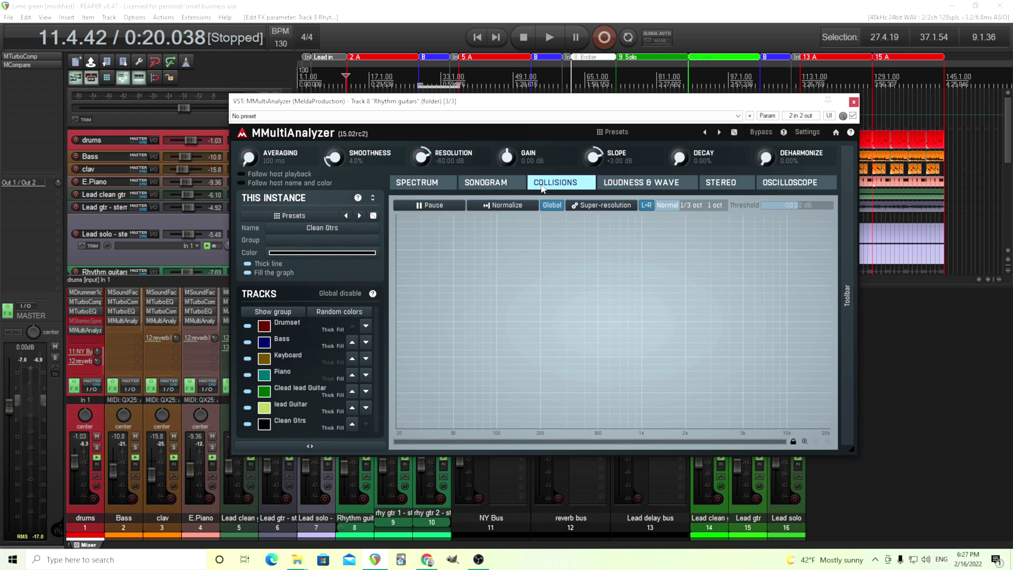
Switch to the Spectrum view, raise Averaging to 280 ms during playback, then stop
left_click(410, 185)
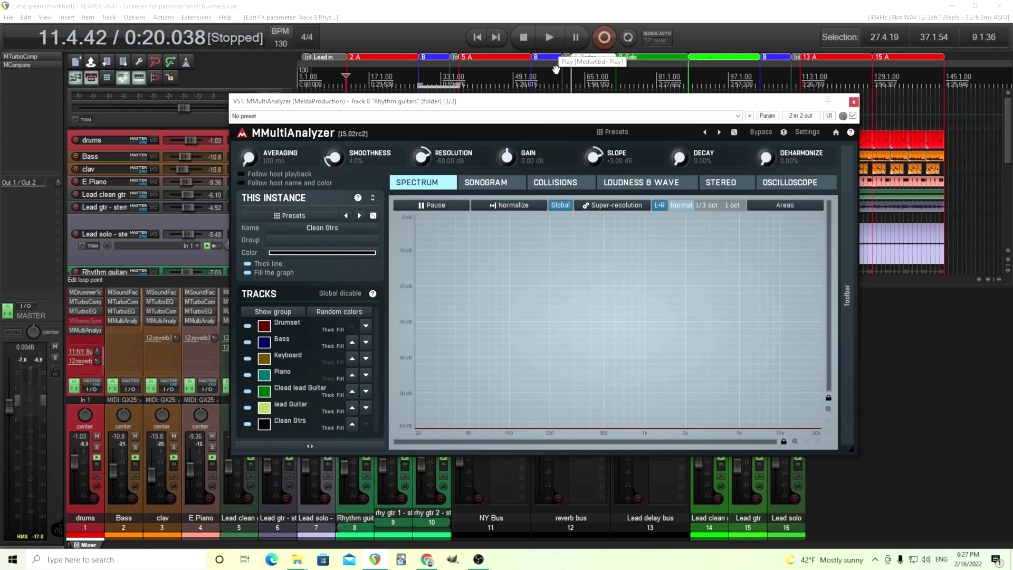
left_click(549, 37)
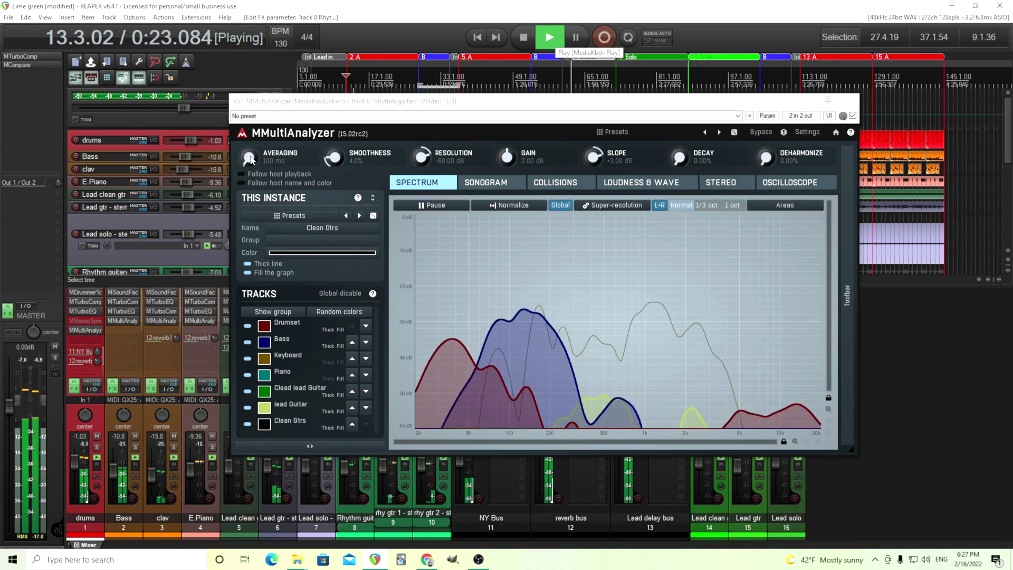
left_click_drag(249, 158, 313, 182)
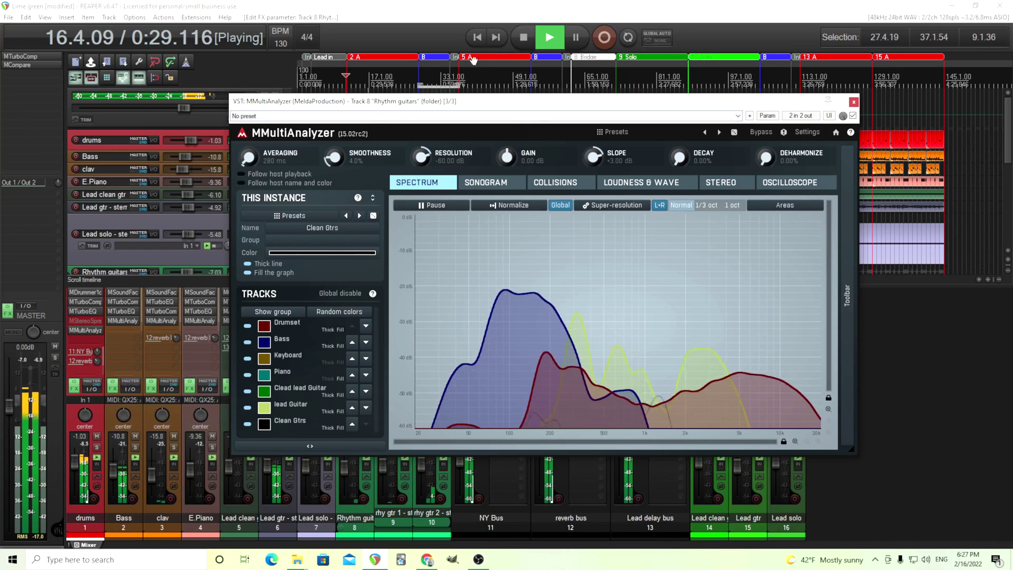
left_click(523, 36)
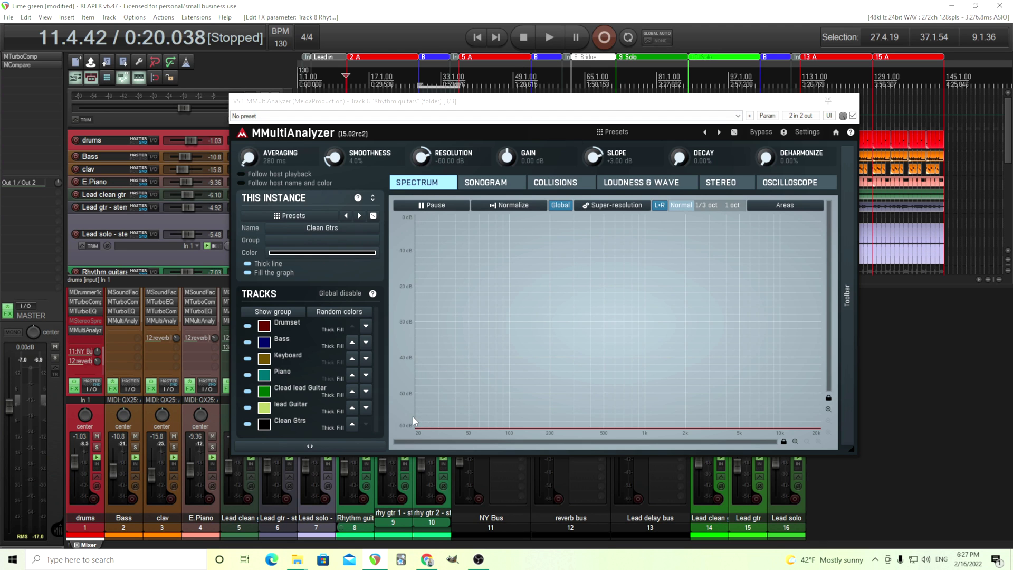
Play briefly, stop, and reset the analyzer gain from +23.04 dB to 0.00 dB
key("space")
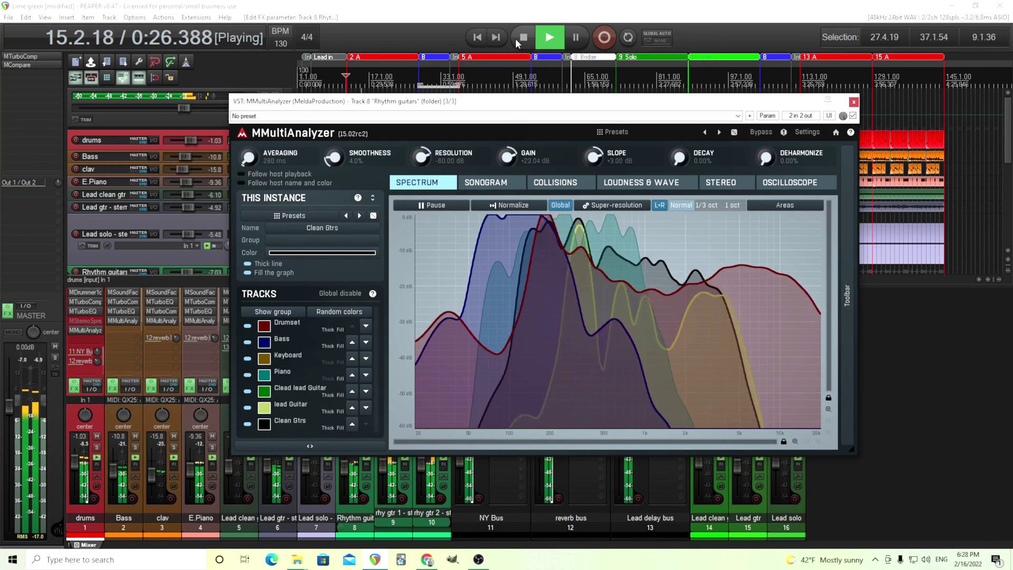
left_click(516, 39)
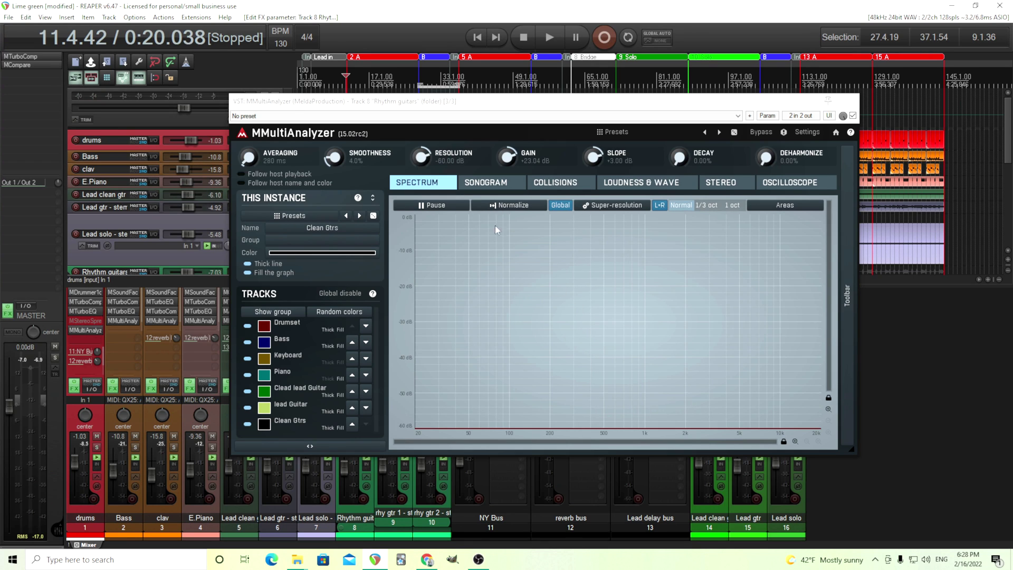
double_click(508, 162)
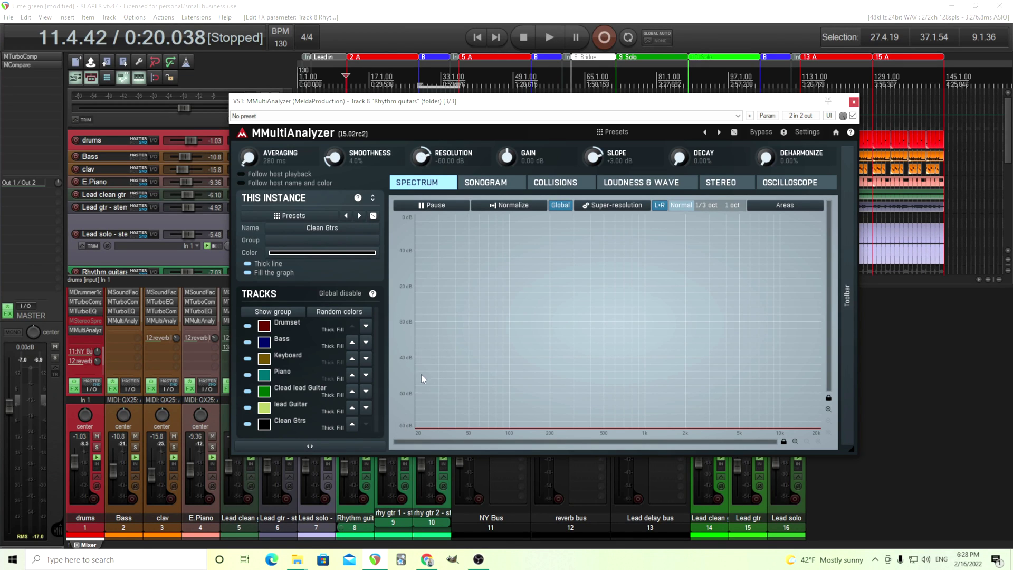
left_click_drag(421, 156, 397, 436)
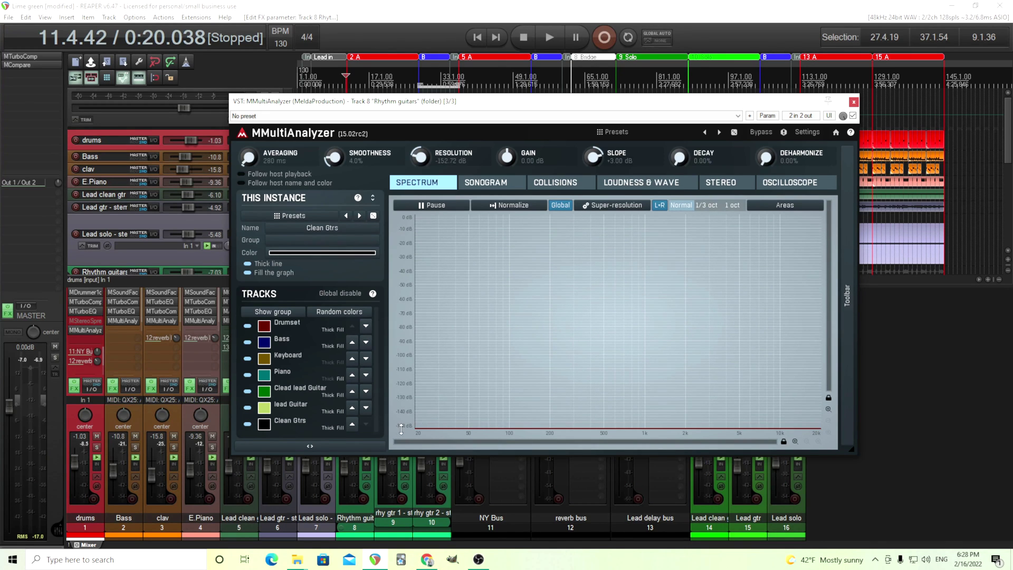
double_click(422, 158)
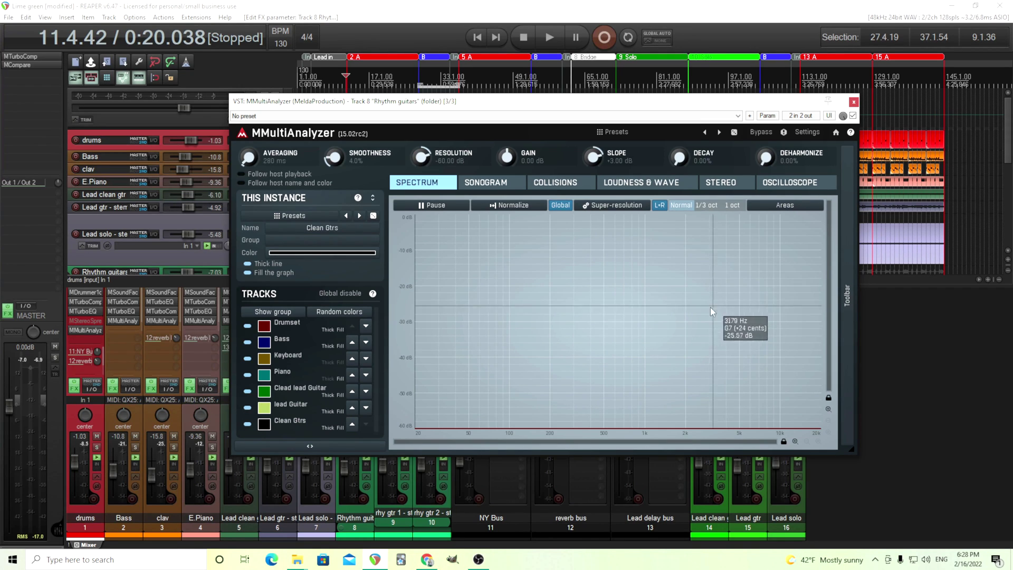
Switch off Clean Gtrs, lead Guitar, Clead lead Guitar, Piano, Keyboard and Bass, leaving only Drumset analyzed
left_click(248, 425)
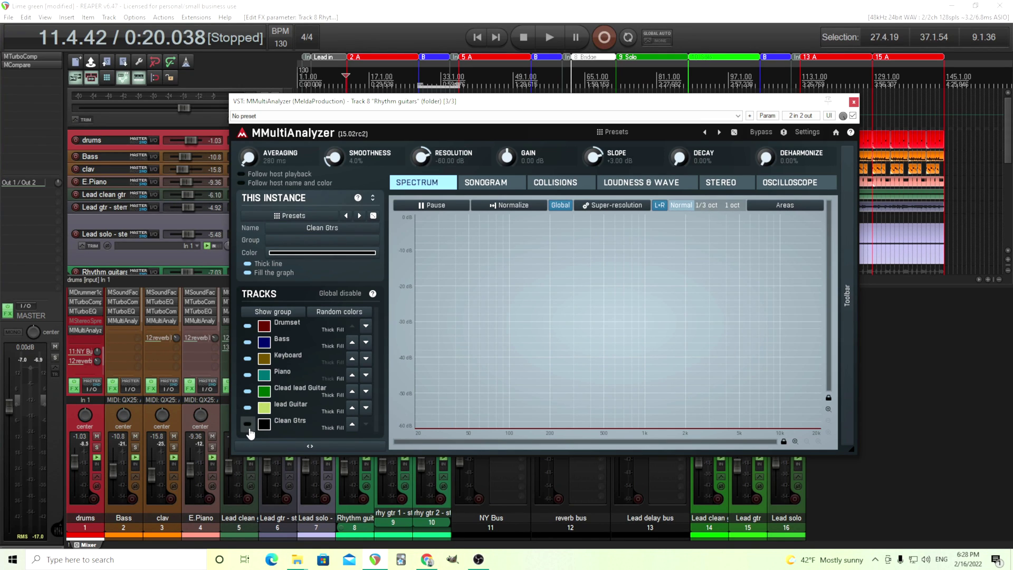
left_click(248, 407)
left_click(247, 391)
left_click(247, 375)
left_click(247, 359)
left_click(247, 342)
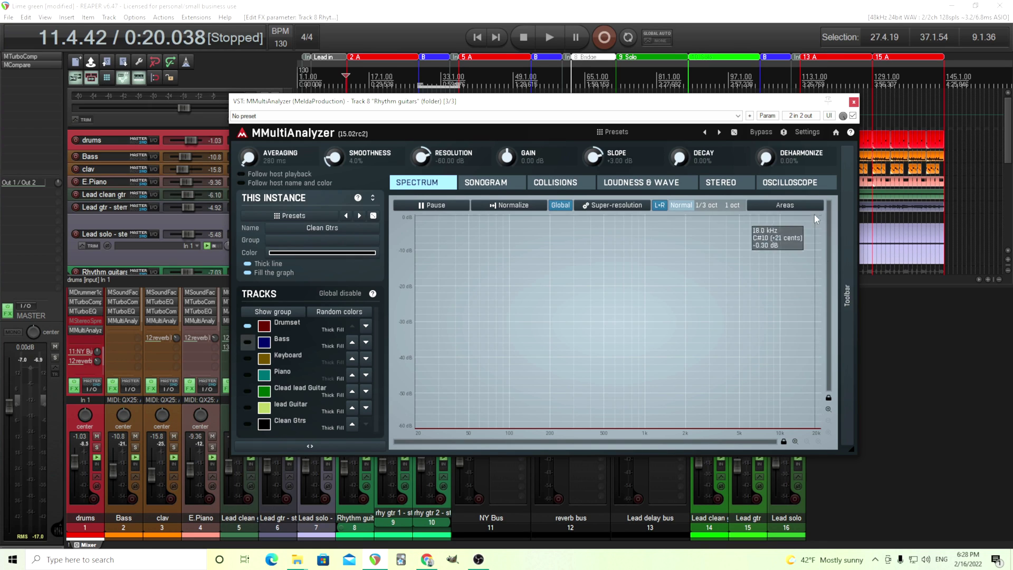
Overlay the Frequencies areas while playing the song, then switch the overlay to Drums
left_click(800, 207)
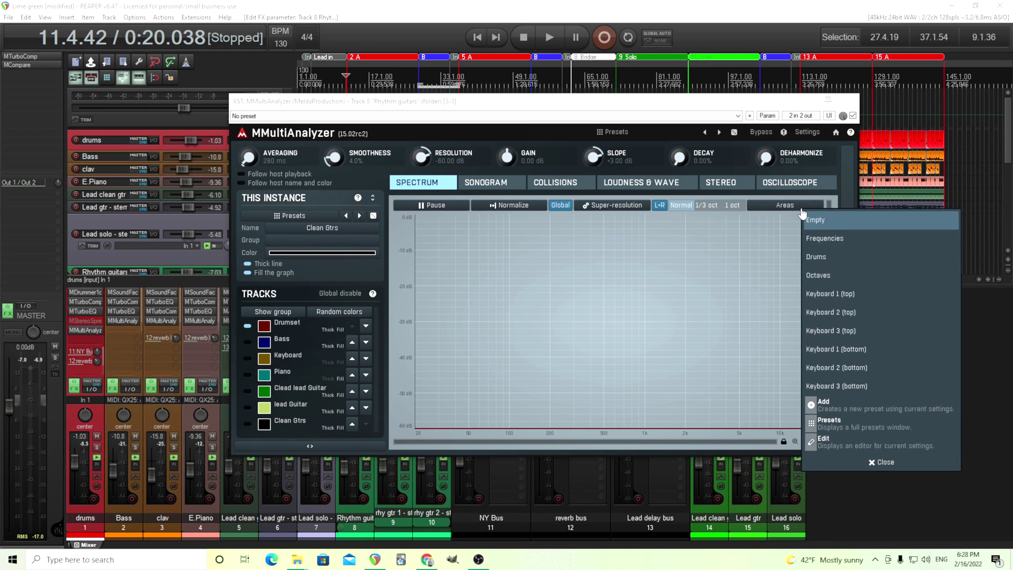
left_click(830, 240)
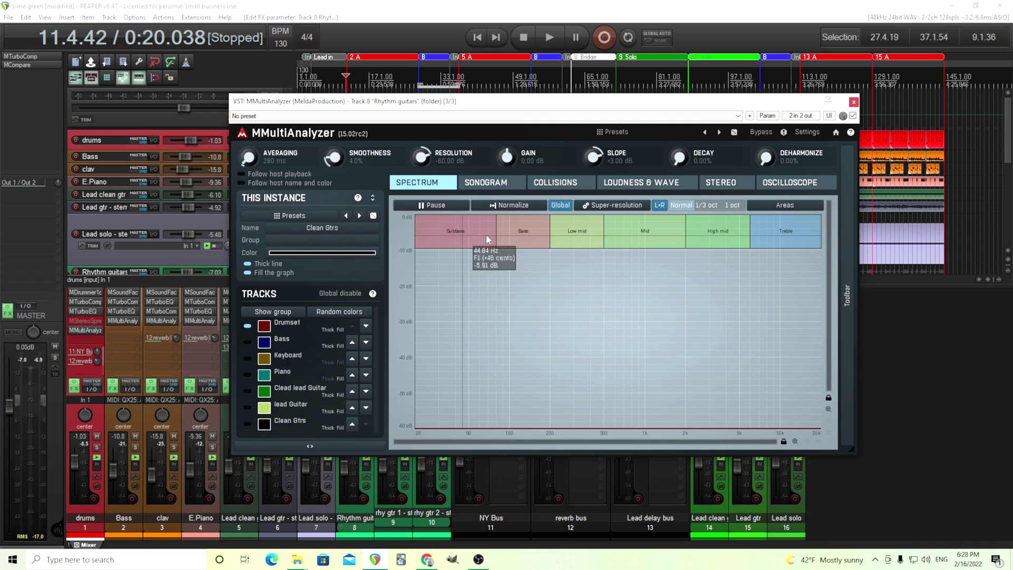
left_click(556, 37)
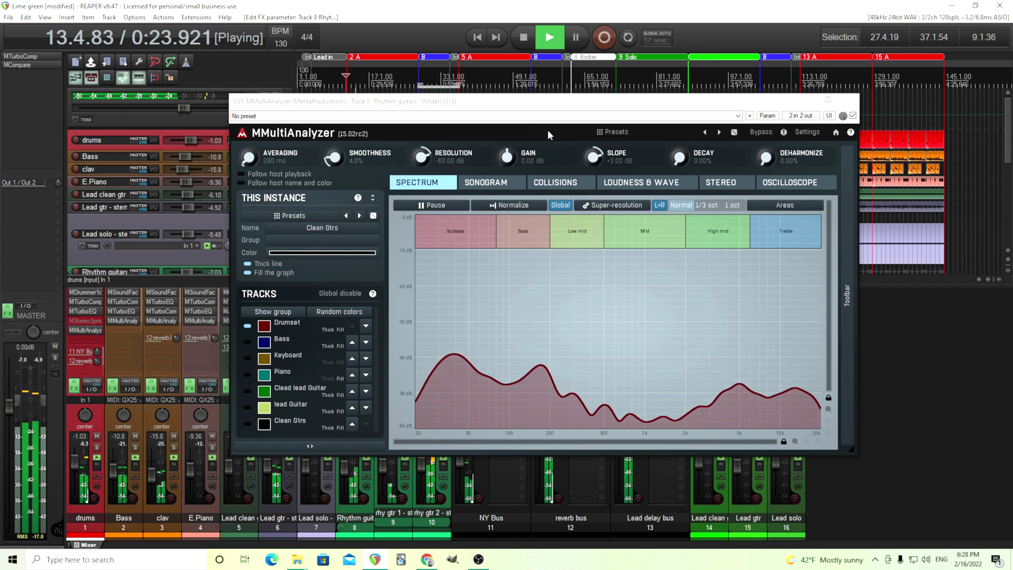
left_click(522, 38)
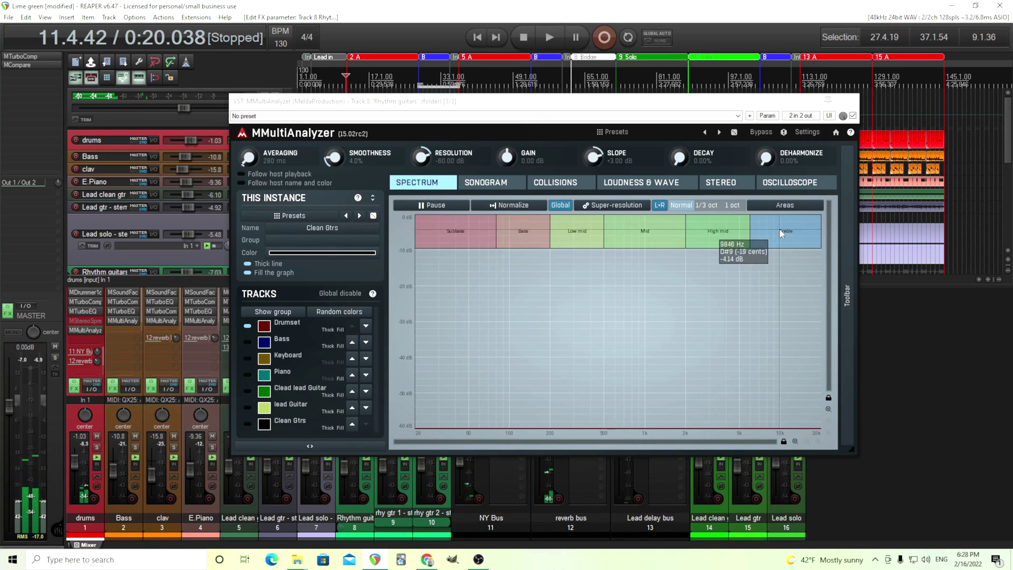
left_click(784, 205)
left_click(811, 256)
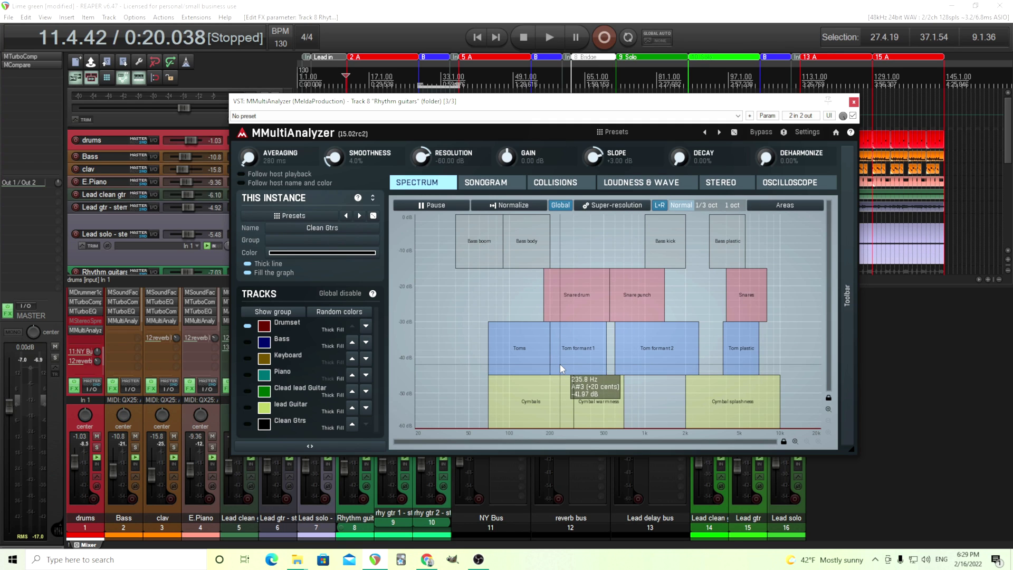
Set the areas to Empty, briefly try Keyboard 2 (top), clear them again, and show the Sonogram
left_click(775, 205)
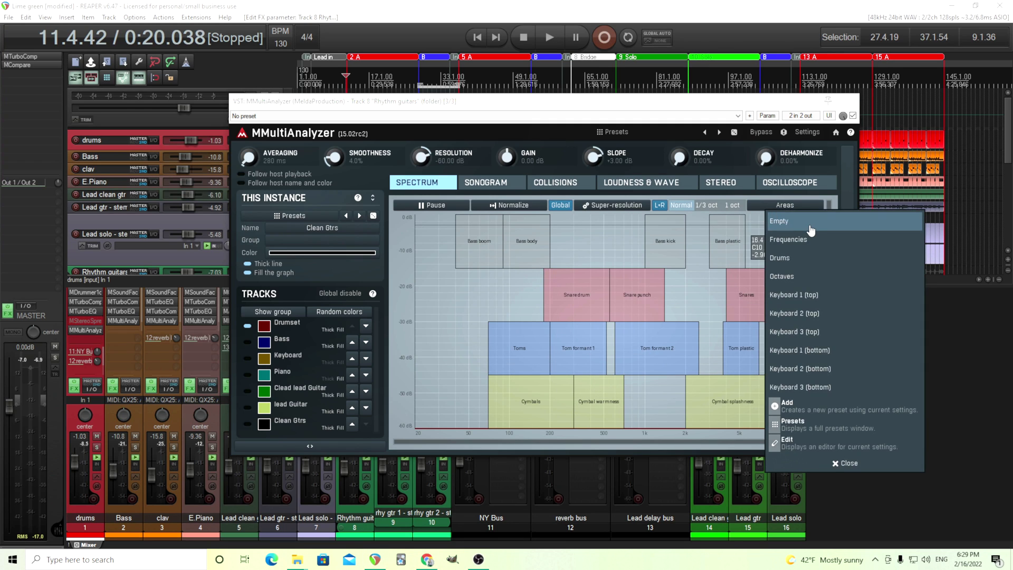
left_click(809, 225)
left_click(784, 205)
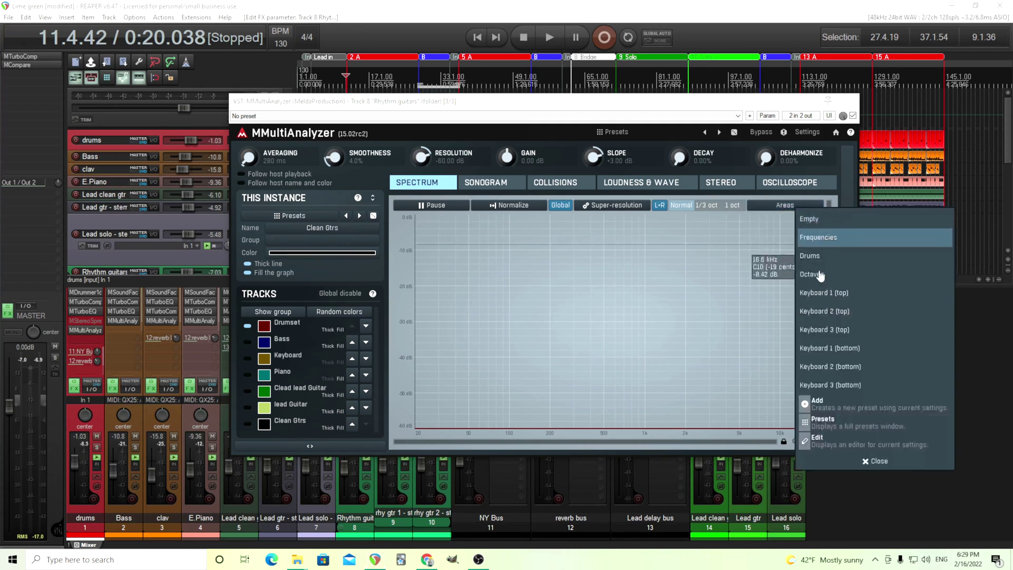
left_click(830, 314)
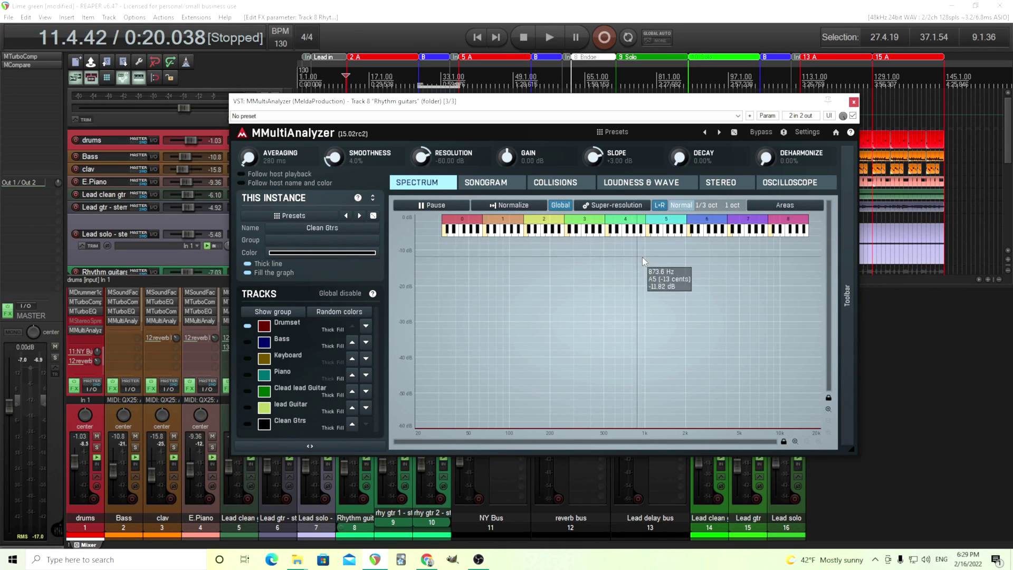
left_click(776, 206)
left_click(808, 218)
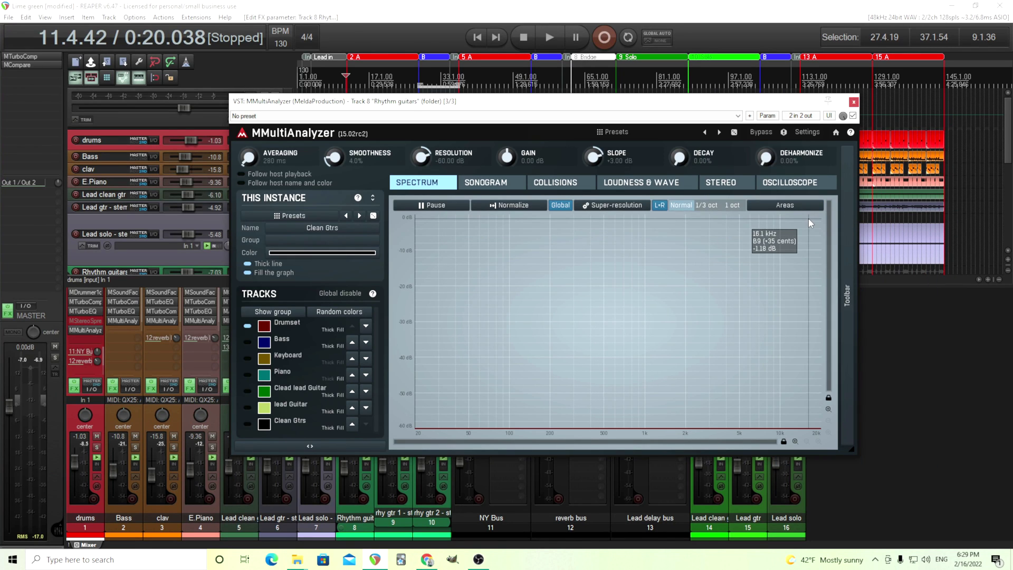
left_click(464, 189)
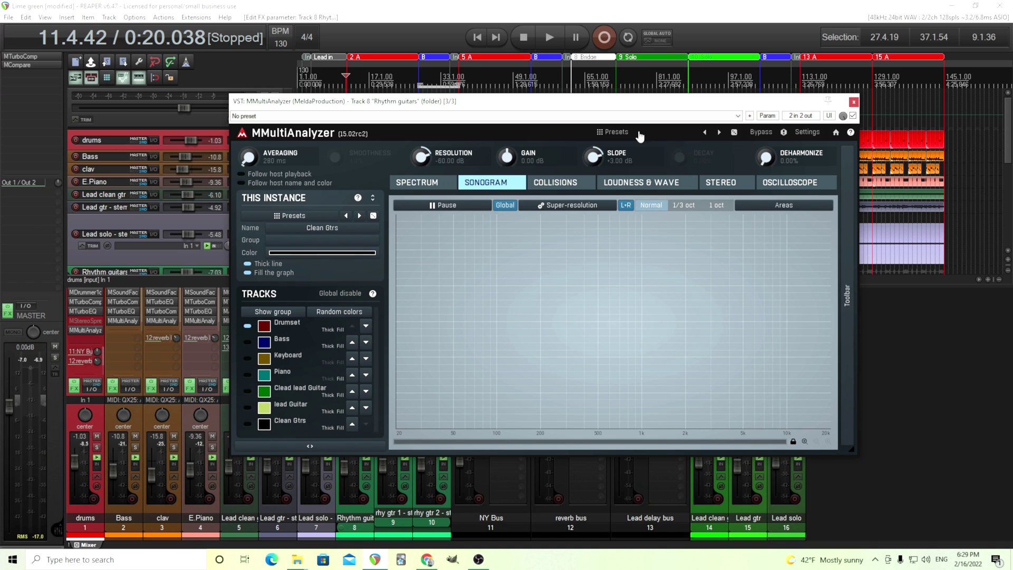
During playback, re-enable Bass, Keyboard, Piano, Clead lead Guitar, lead Guitar and Clean Gtrs, then stop
left_click(551, 38)
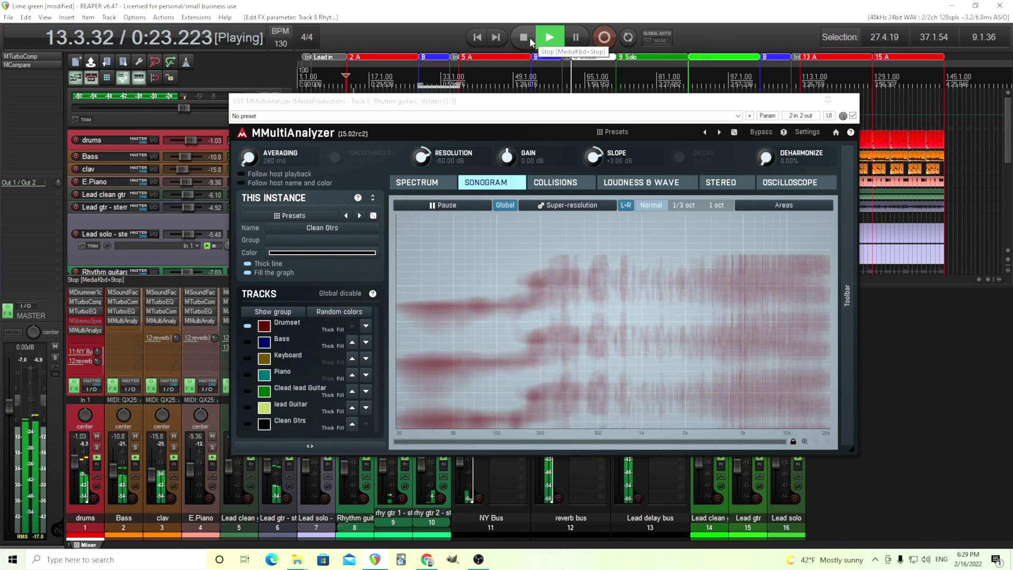
left_click(246, 342)
left_click(247, 358)
left_click(247, 374)
left_click(247, 391)
left_click(248, 408)
left_click(248, 423)
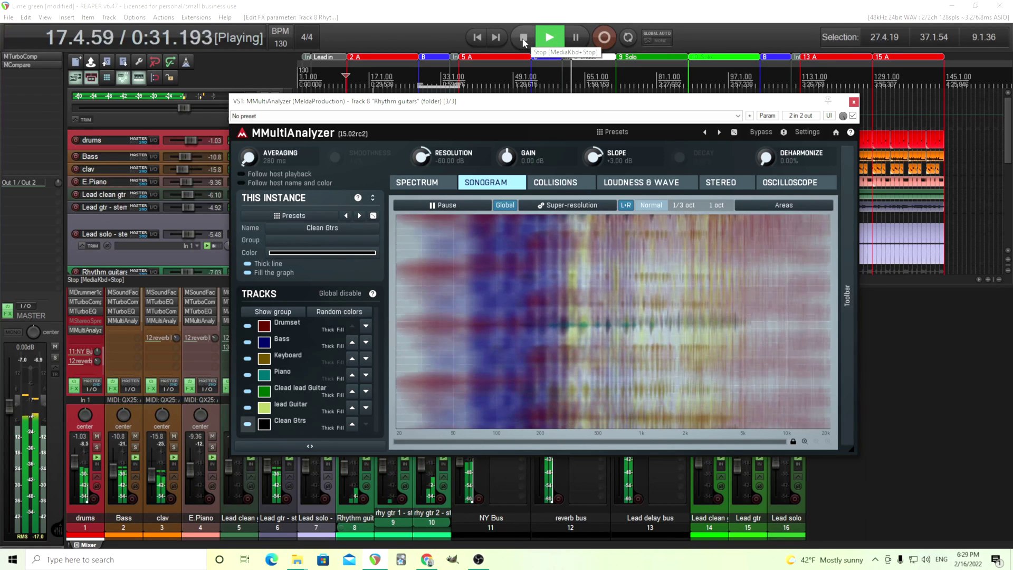
left_click(523, 39)
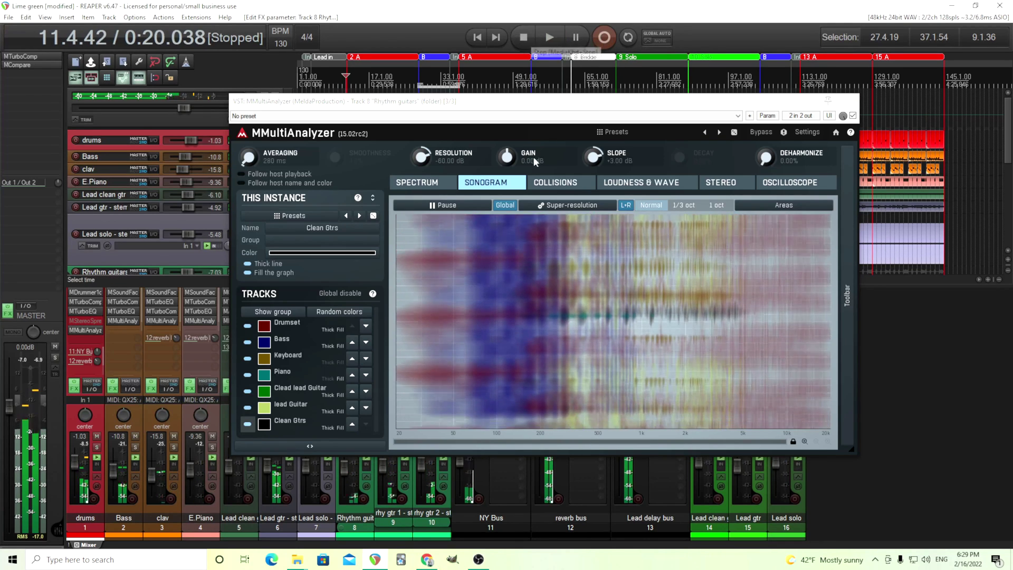
In Loudness & Wave, play from 27.4.32 and show Short-term loudness as per-track bars
left_click(619, 186)
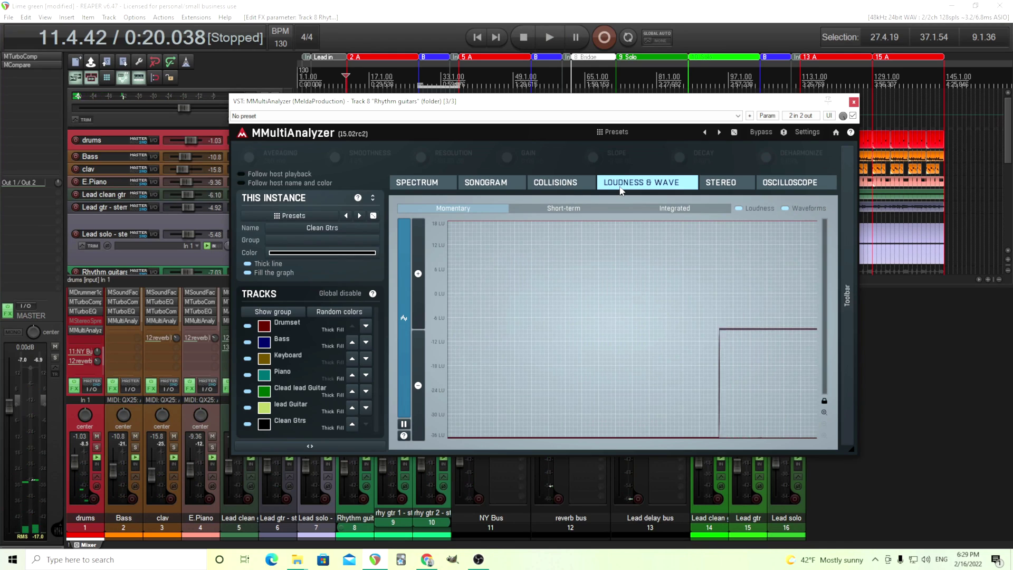
left_click(416, 79)
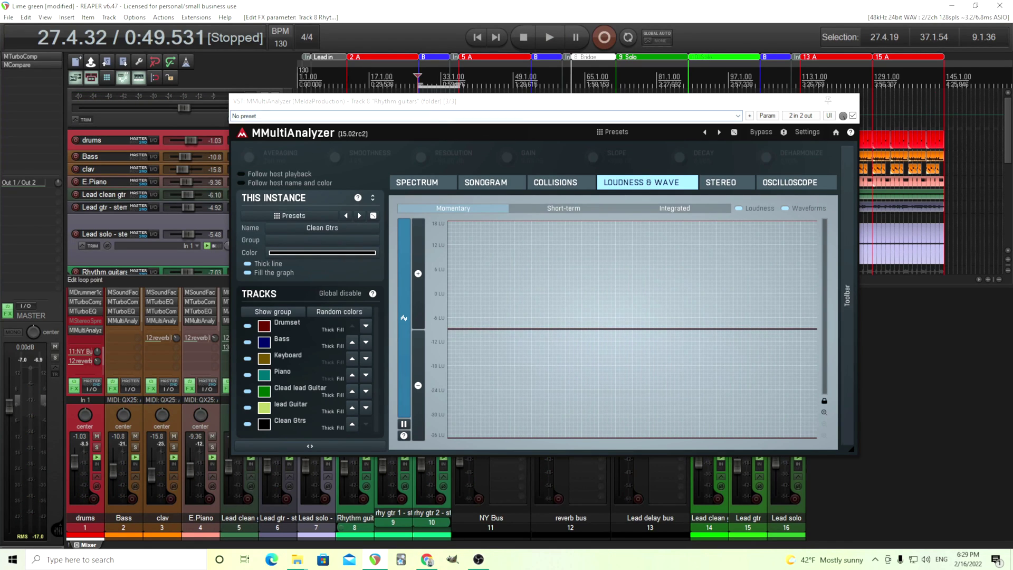
left_click(551, 35)
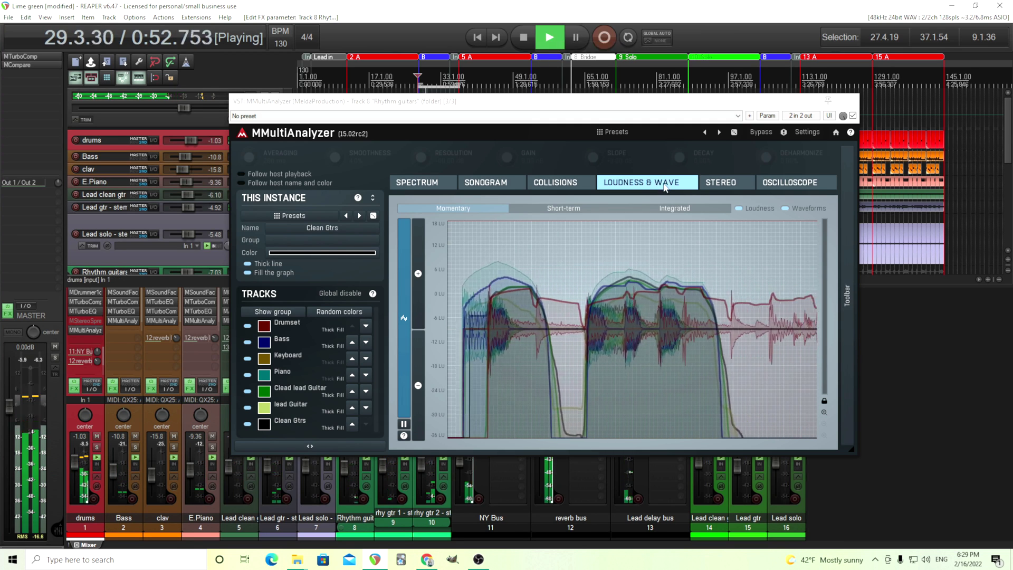
left_click(575, 208)
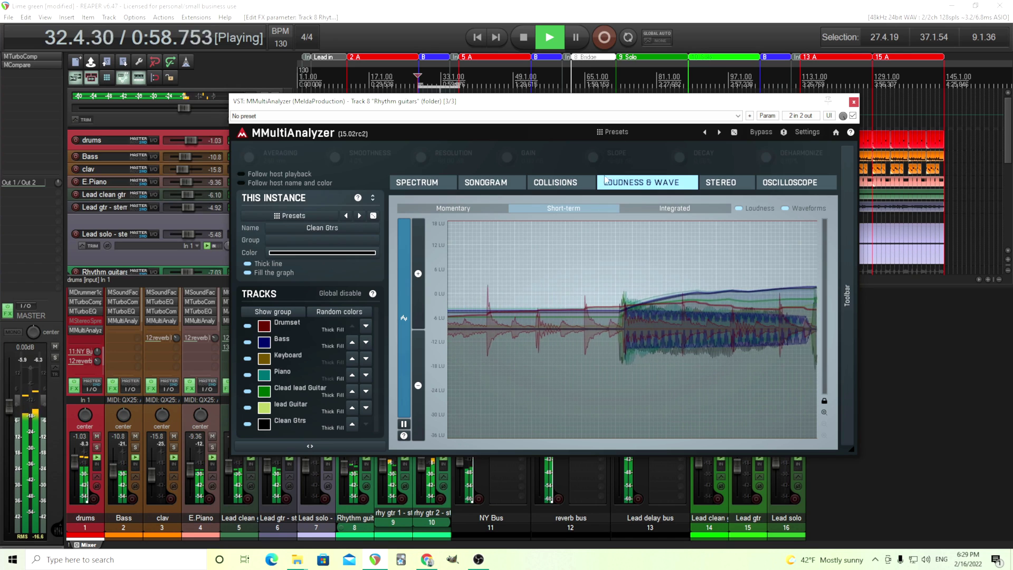
left_click(562, 294)
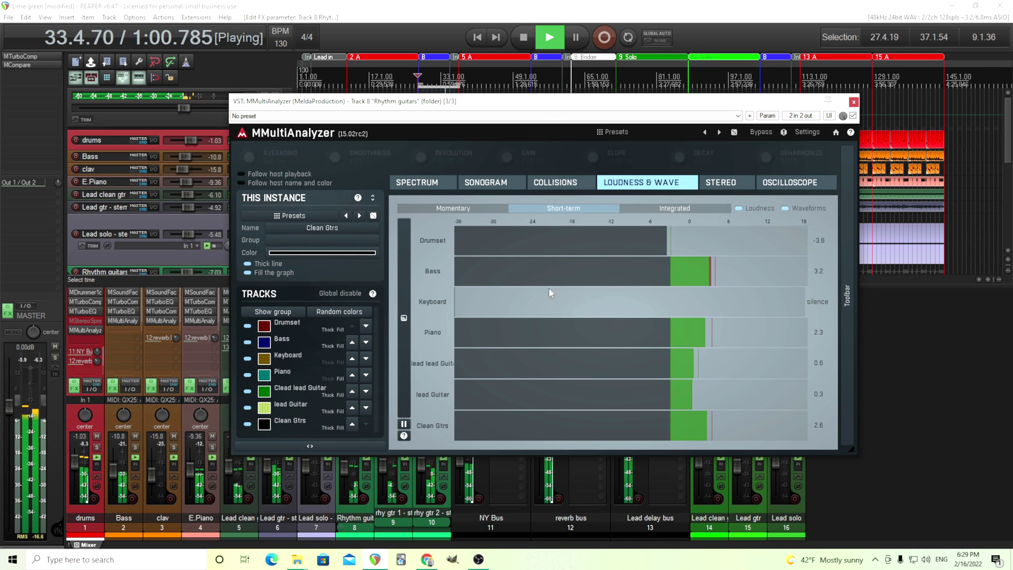
left_click(524, 38)
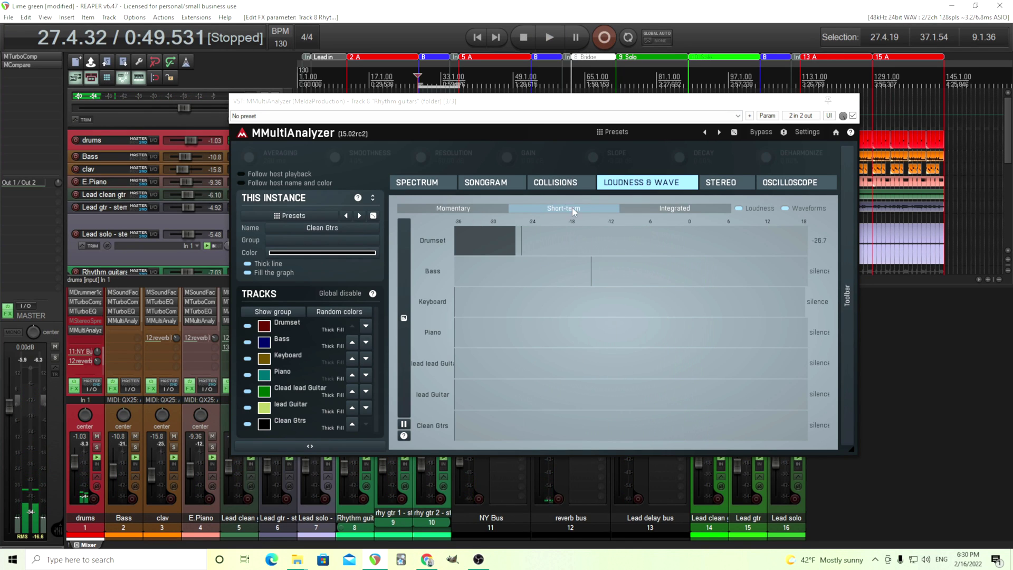
Switch to the Stereo view and play the song briefly to watch it
left_click(721, 183)
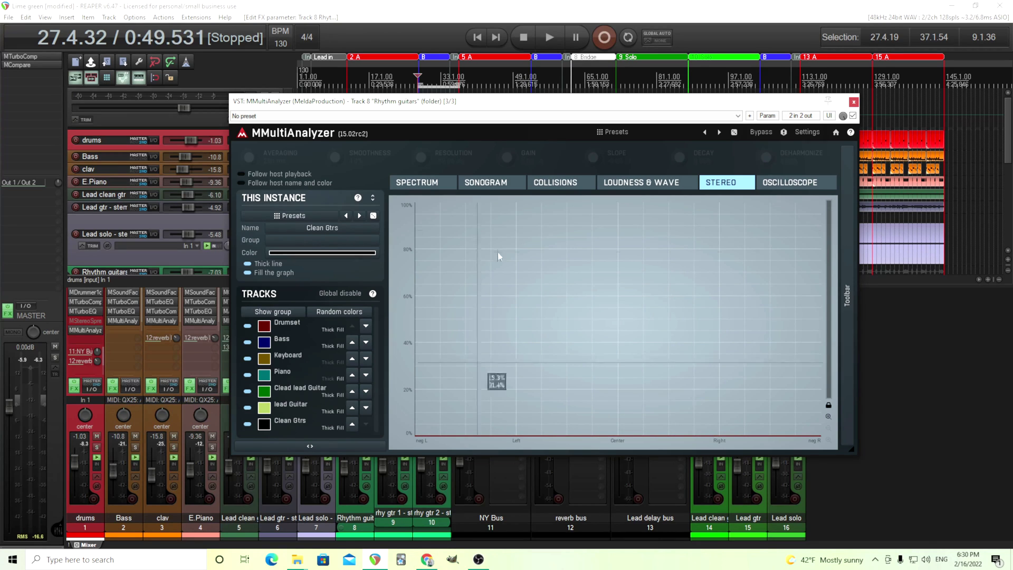
left_click(552, 38)
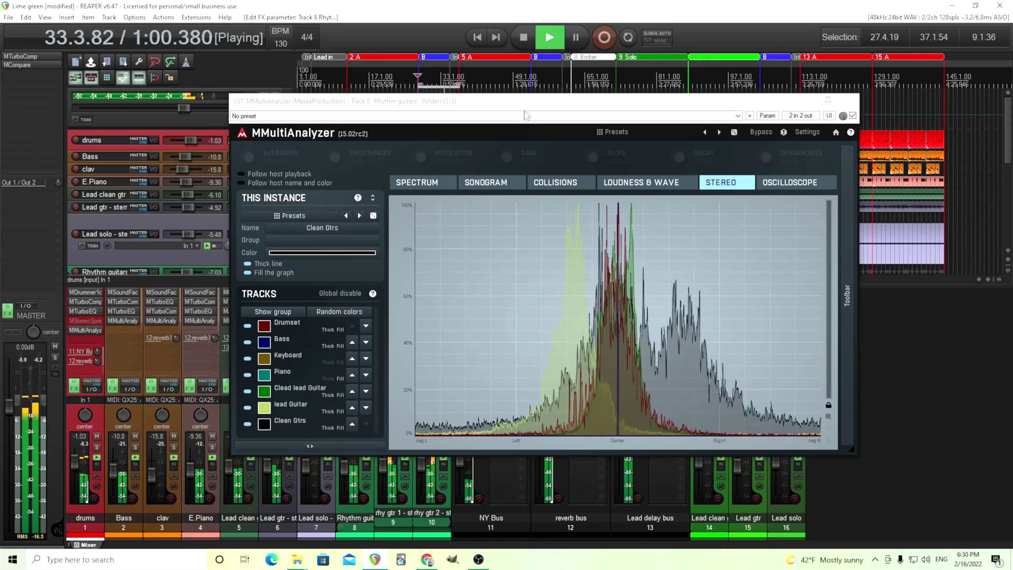
left_click(522, 38)
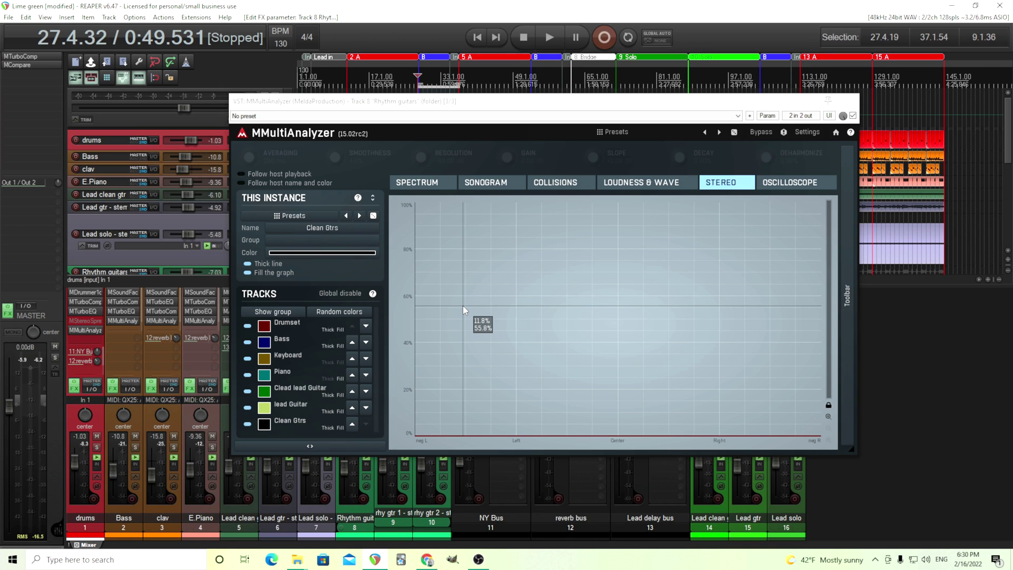
Show the Oscilloscope view during playback, toggling Normalize on and back off
left_click(790, 182)
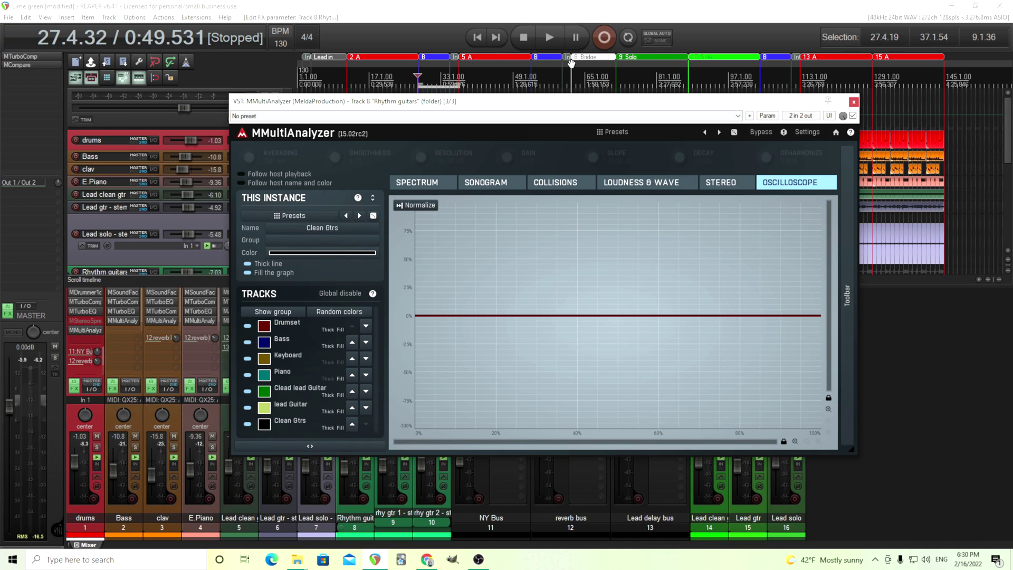
left_click(555, 42)
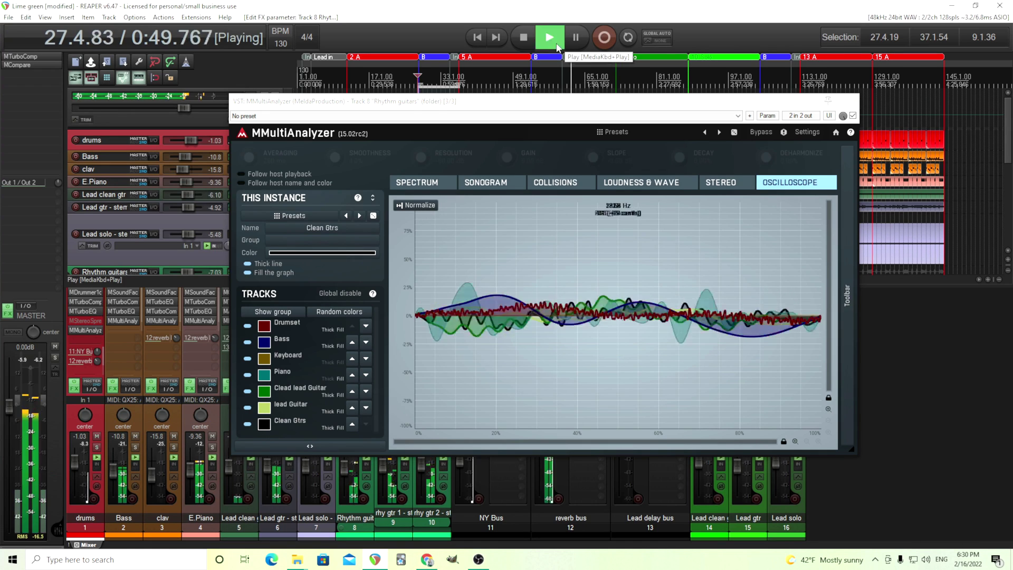
left_click(420, 207)
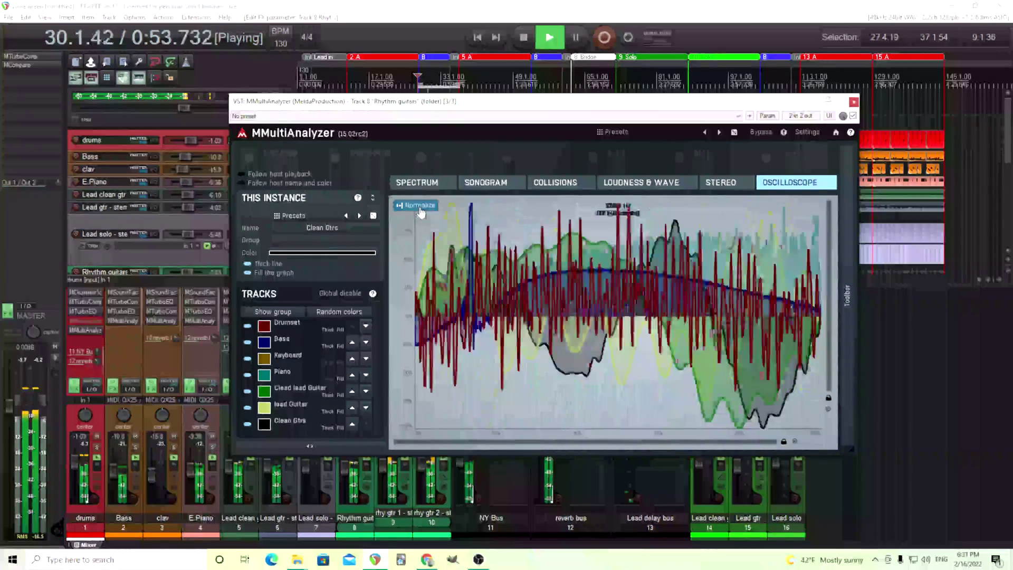
left_click(421, 207)
left_click(524, 44)
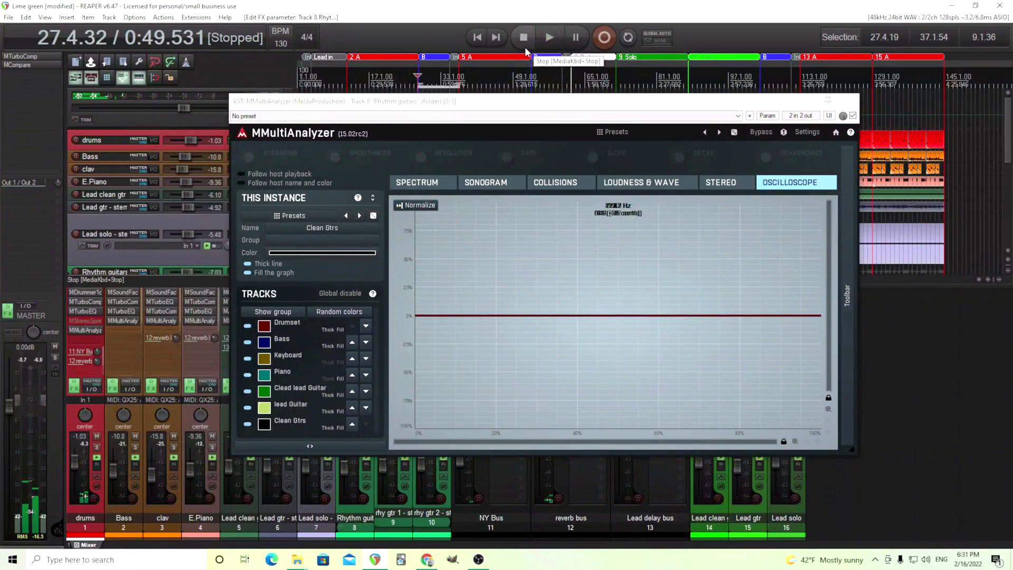
Select the SPECTRUM tab to bring back the frequency spectrum display
left_click(418, 187)
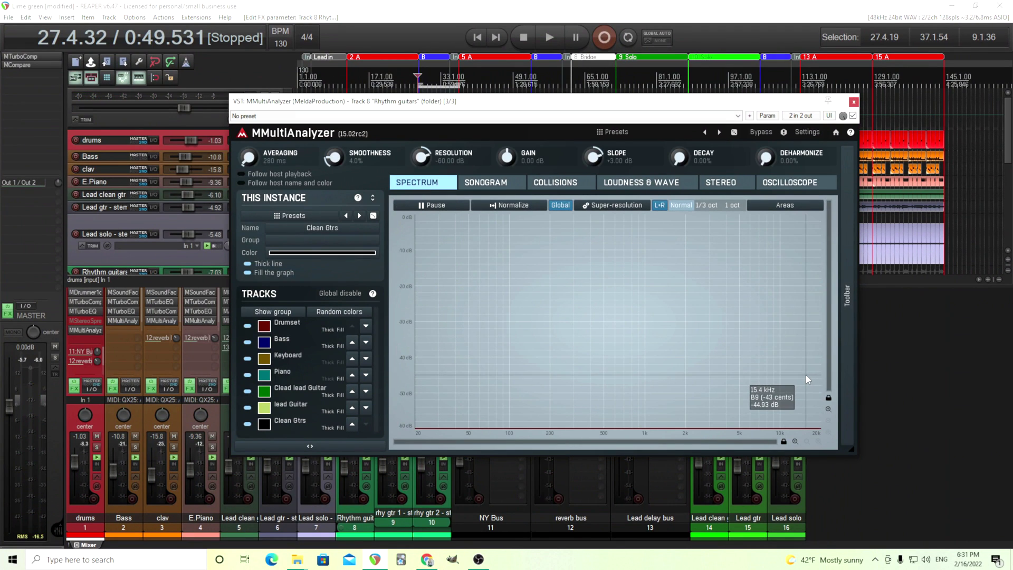